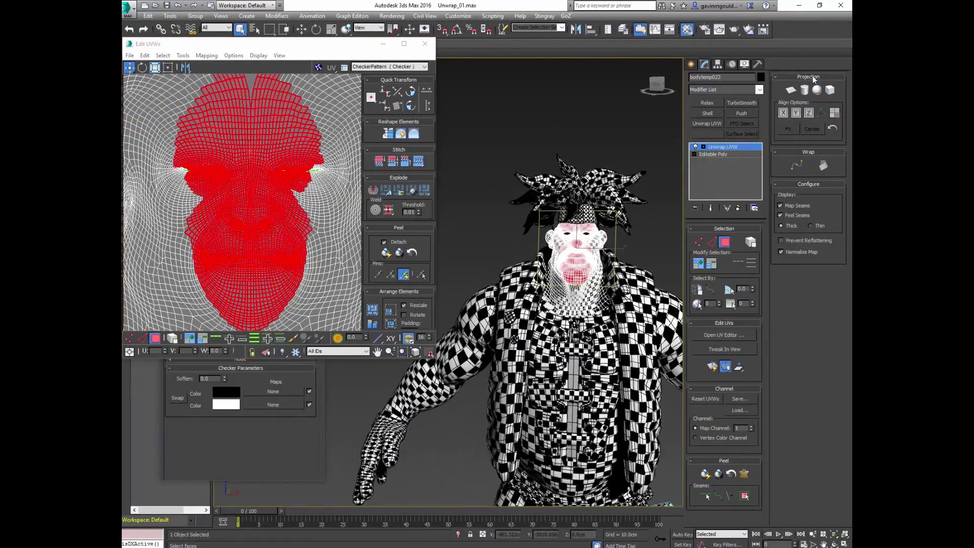
Step: Apply a planar projection to the selected face polygons and align it to the view
click(791, 90)
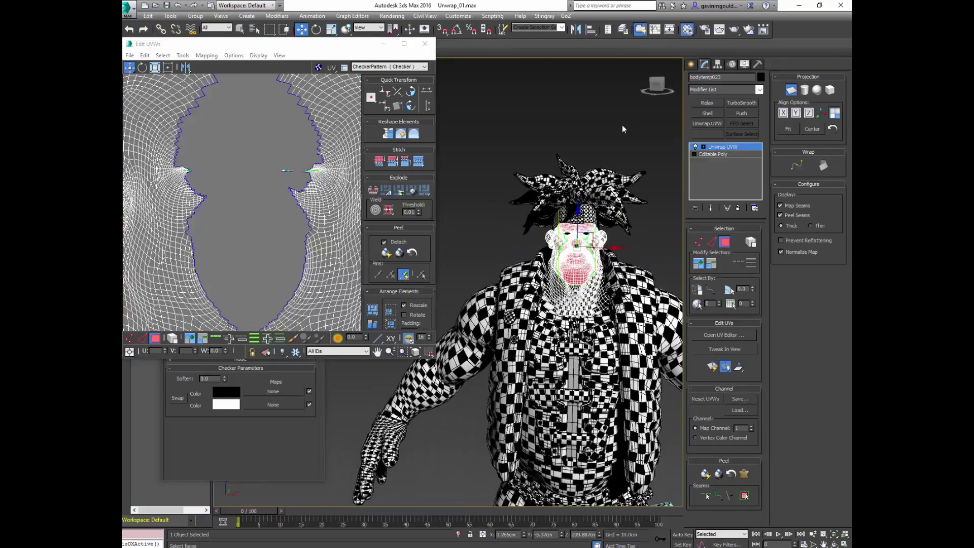
scroll(678, 140, up, 3)
click(835, 114)
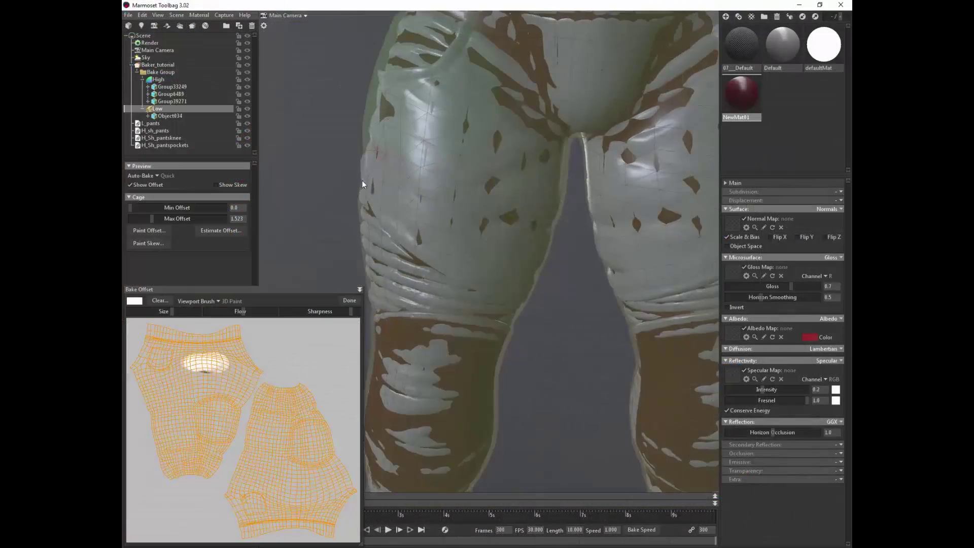
Step: In Marmoset Toolbag, paint bake offset over the front of the pants' thighs
mouse_move(362, 185)
alt+mouse_down()
mouse_move(597, 220)
mouse_move(492, 277)
alt+mouse_up()
alt+drag(556, 244, 510, 257)
alt+middle_drag(510, 258, 439, 329)
drag(531, 336, 522, 300)
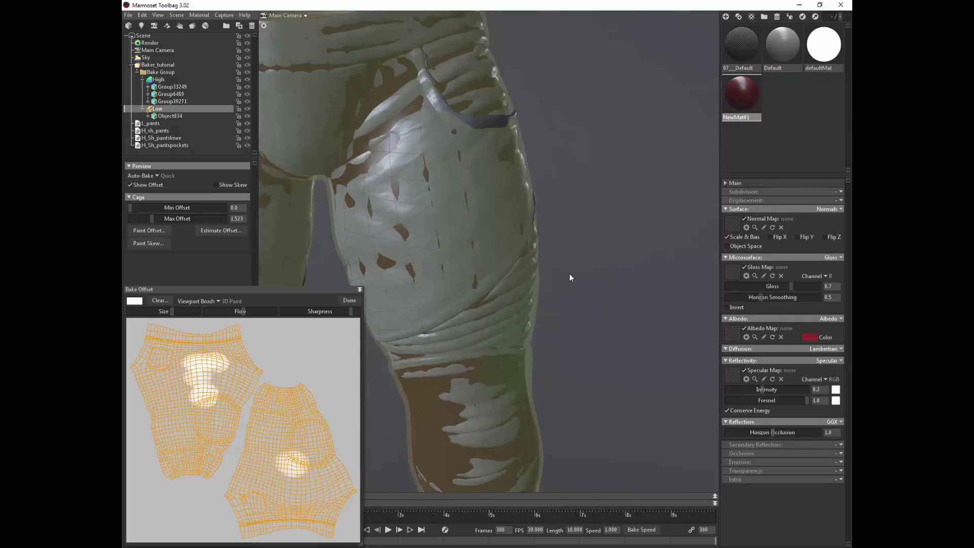
Step: Paint more bake offset over the outer hips and the back of the pants
alt+middle_drag(569, 273, 599, 319)
mouse_move(619, 201)
alt+mouse_down()
mouse_move(477, 273)
mouse_move(436, 273)
alt+mouse_up()
alt+middle_drag(437, 273, 617, 273)
alt+drag(617, 273, 548, 259)
drag(548, 259, 544, 211)
alt+middle_drag(544, 211, 513, 96)
mouse_move(432, 310)
mouse_down()
mouse_move(424, 340)
mouse_move(460, 330)
mouse_move(553, 383)
mouse_move(639, 331)
mouse_up()
scroll(639, 331, down, 5)
Step: Reposition the Bake Offset window, inspect the pants from both sides, and set the viewport brush to UV Paint
drag(220, 291, 227, 269)
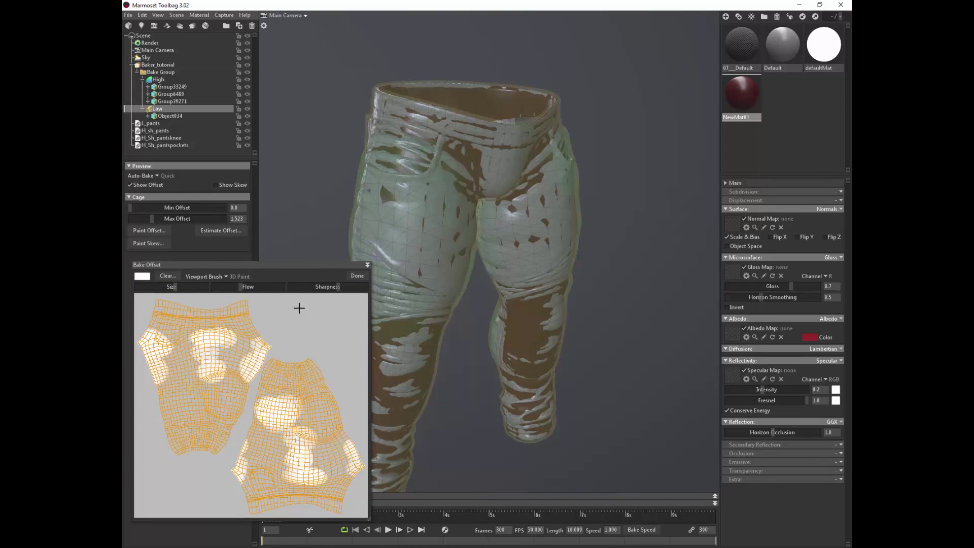
mouse_move(242, 265)
mouse_down()
mouse_move(240, 254)
mouse_move(248, 263)
mouse_up()
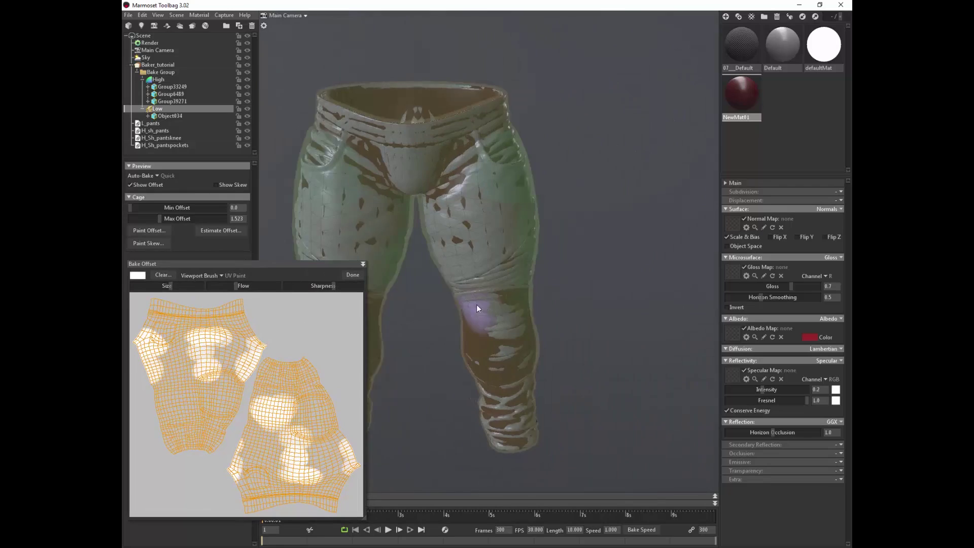
alt+drag(476, 307, 634, 333)
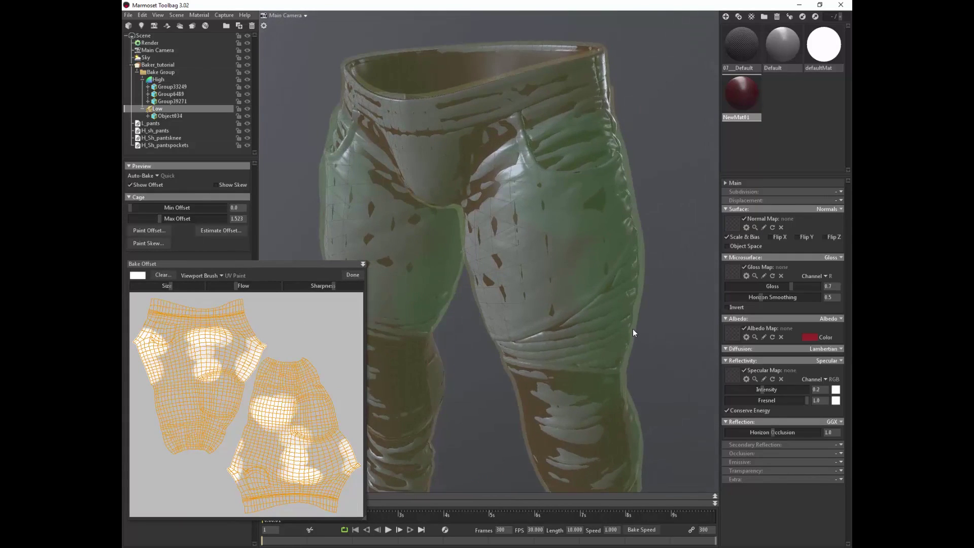
alt+drag(553, 213, 400, 288)
click(221, 275)
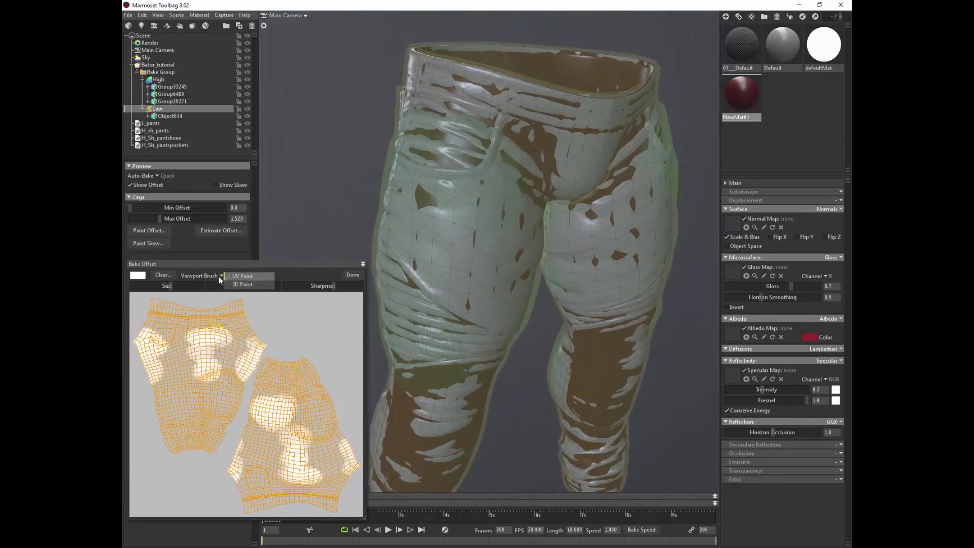
click(242, 276)
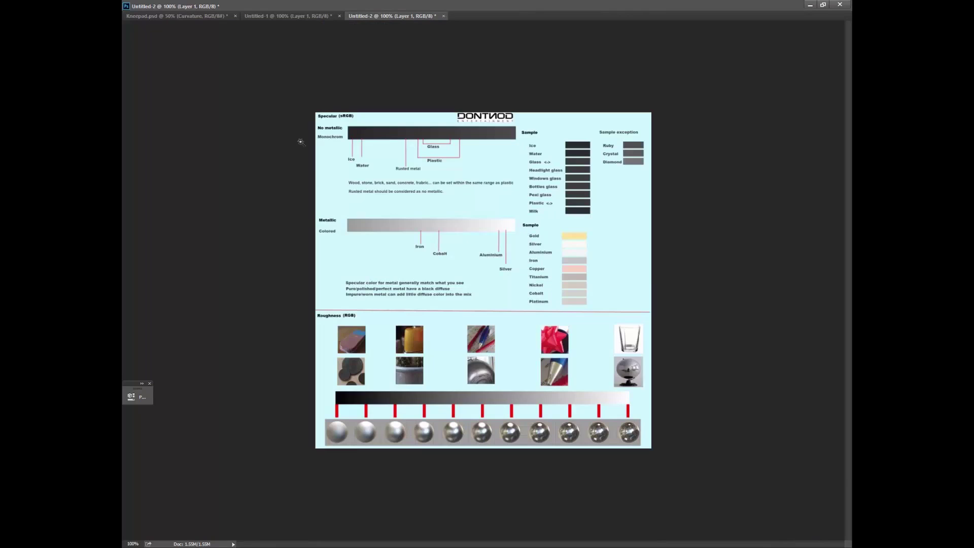
Step: Switch to Photoshop and bring up the Untitled-1 document
click(271, 16)
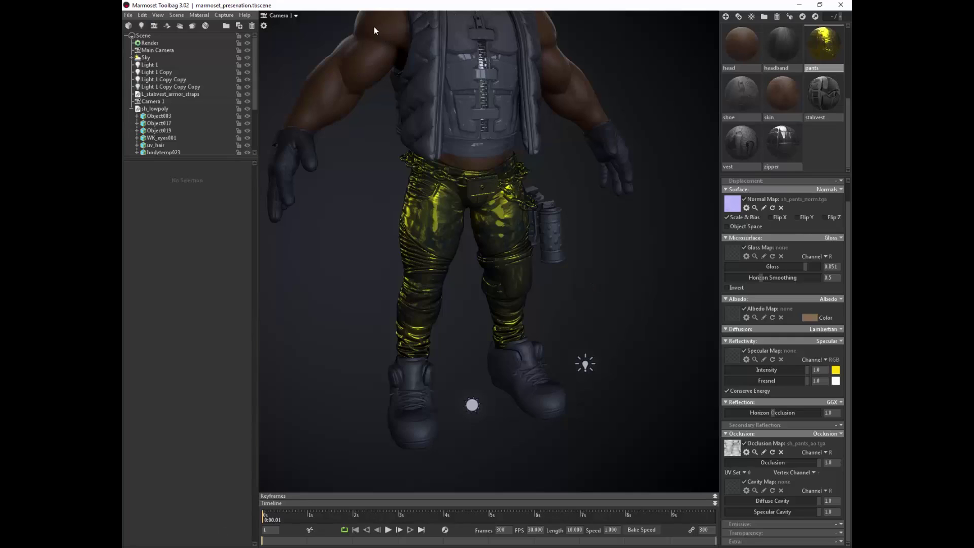
Step: In Marmoset Toolbag's presentation scene, select the vest's material and set its Reflection to GGX
drag(582, 363, 443, 175)
scroll(546, 257, up, 5)
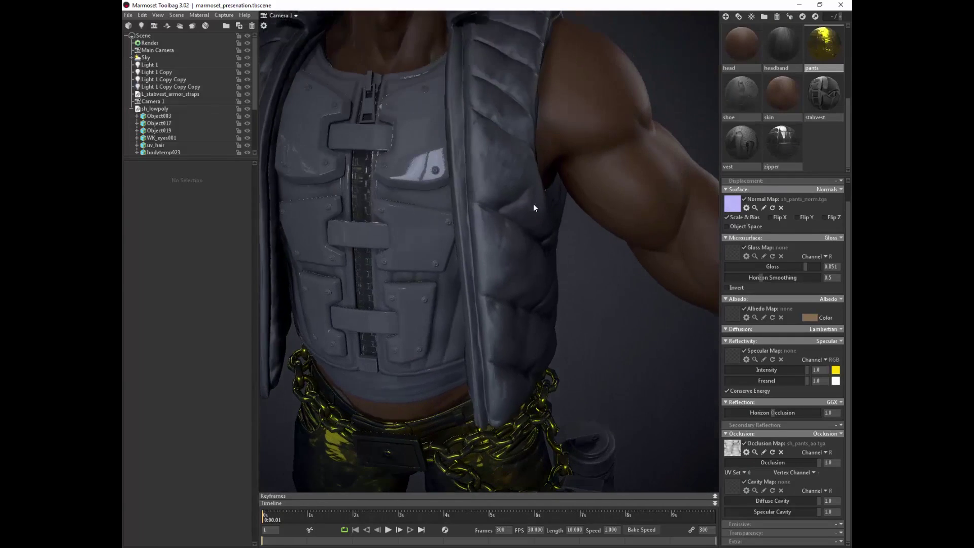
click(534, 203)
click(750, 152)
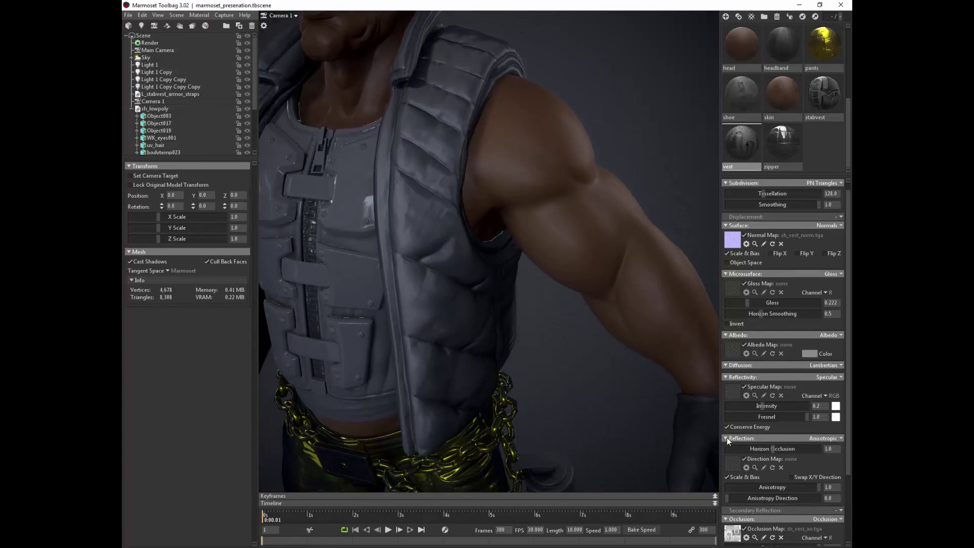
click(840, 439)
click(802, 474)
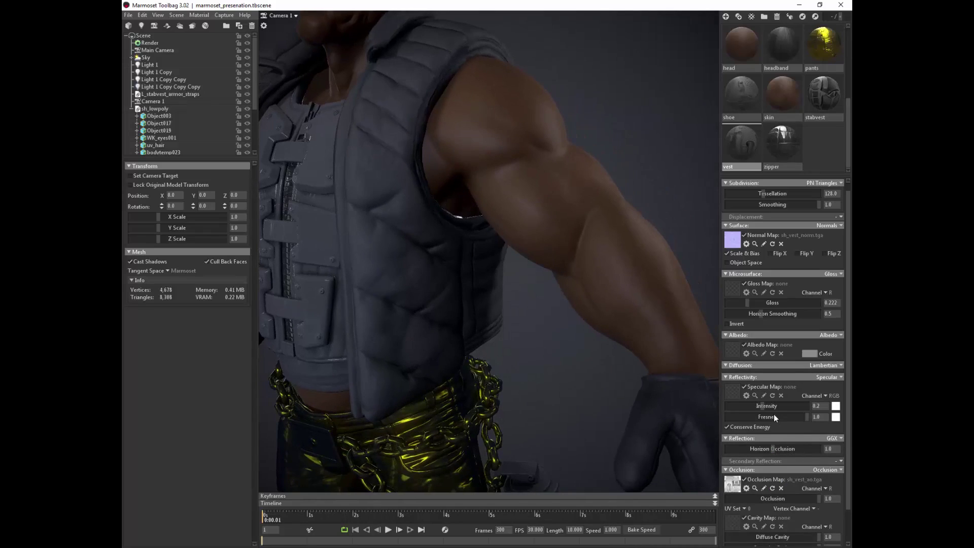
Step: Raise the vest material's specular intensity and gloss to 1.0
drag(768, 406, 807, 406)
drag(773, 303, 802, 303)
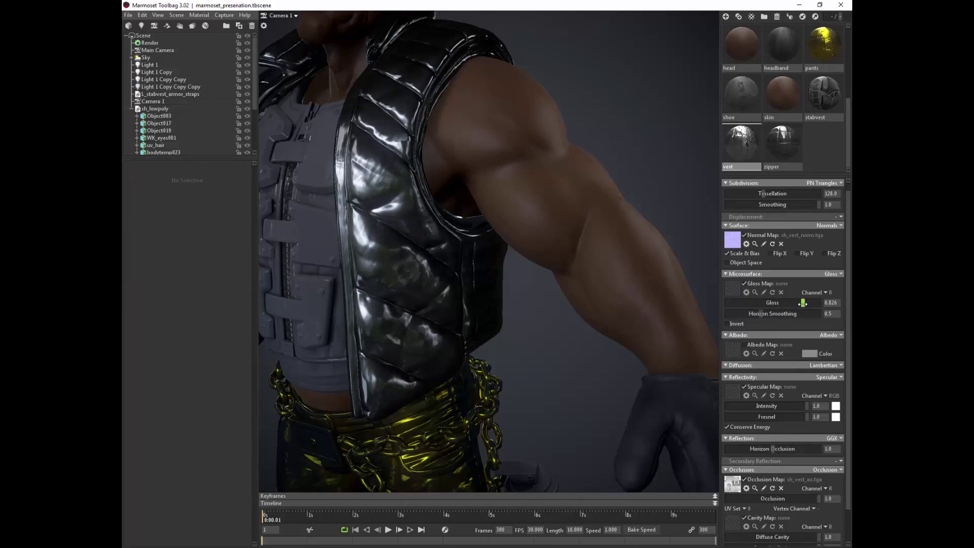
drag(803, 303, 819, 303)
drag(550, 289, 601, 369)
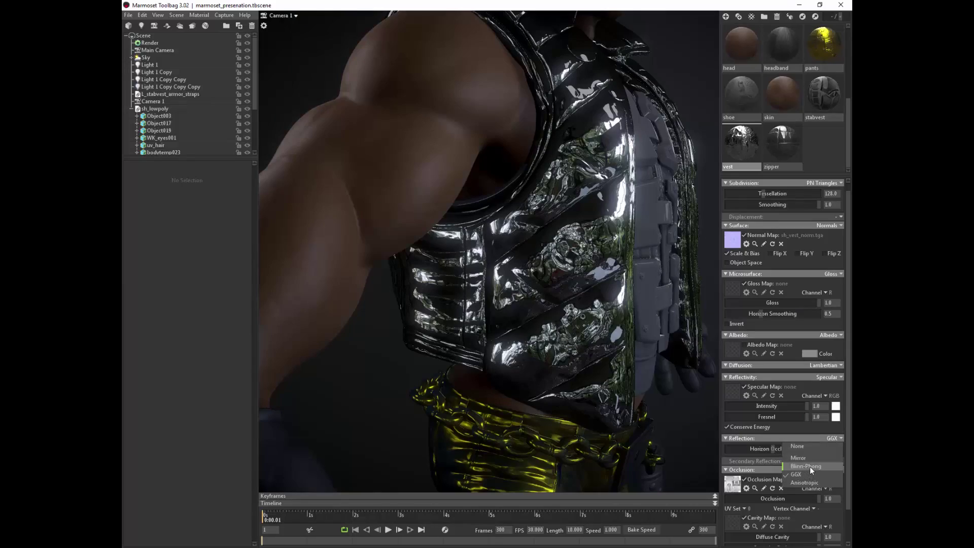
Step: Compare Blinn-Phong and GGX reflections on the vest, set its Reflection to Anisotropic, and lower the gloss
click(810, 466)
drag(584, 305, 474, 327)
click(813, 476)
drag(609, 365, 629, 355)
click(841, 439)
click(807, 483)
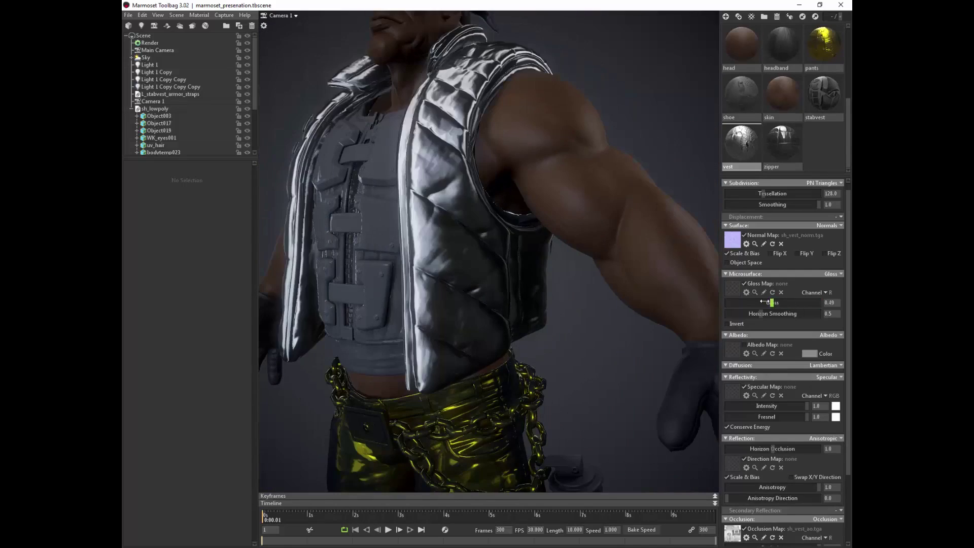
drag(744, 299, 614, 344)
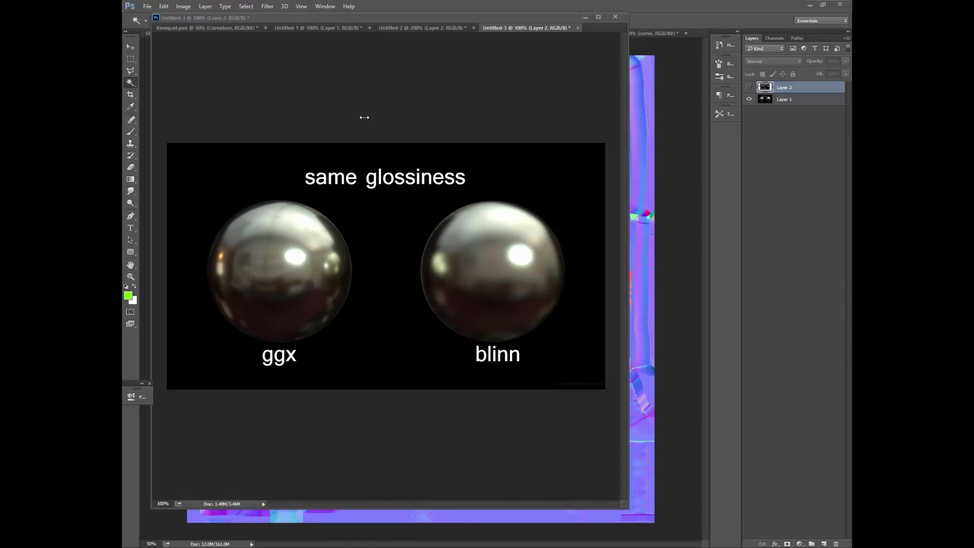
Step: In Photoshop, add a layer above Layer 1 and mark the ggx sphere's upper highlight with a green outline and arrow
click(364, 117)
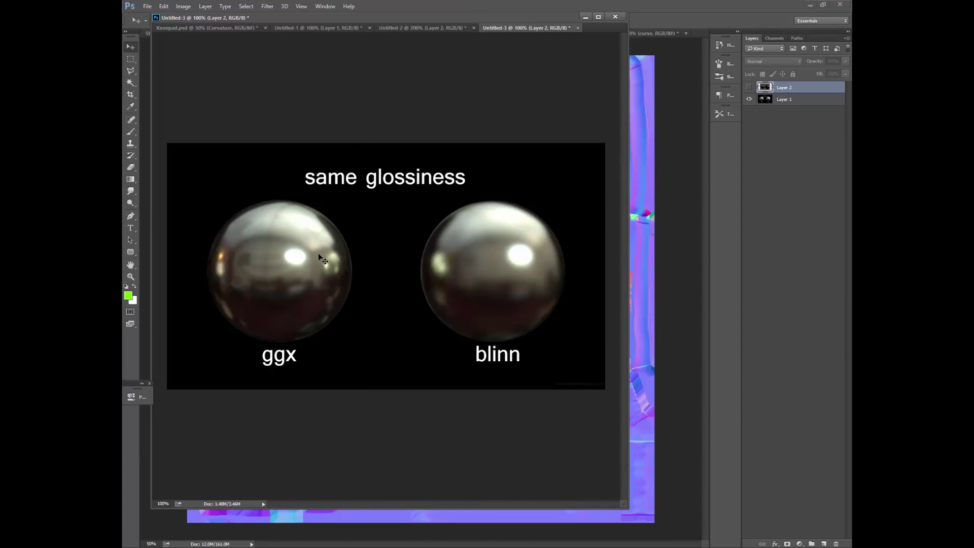
key(ctrl+shift+alt+n)
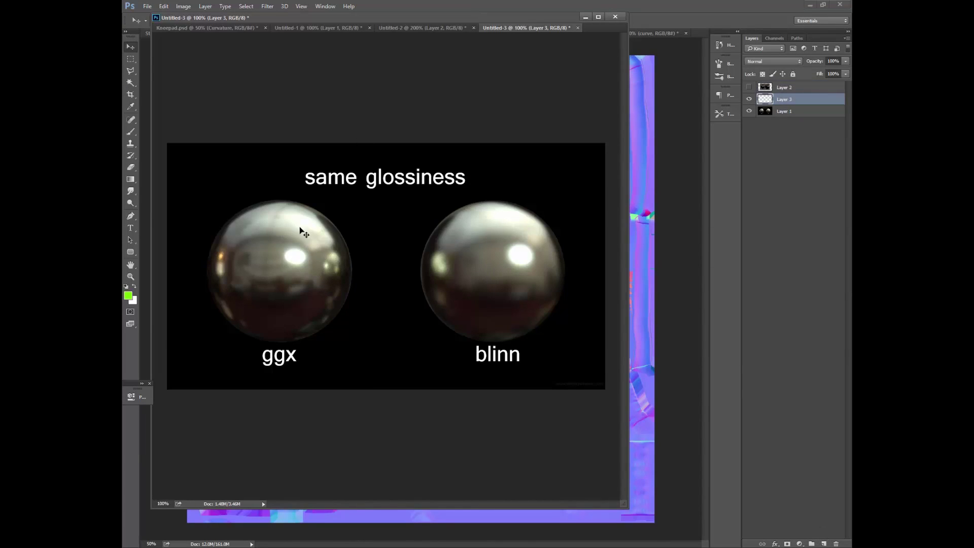
drag(297, 215, 299, 216)
drag(414, 150, 375, 201)
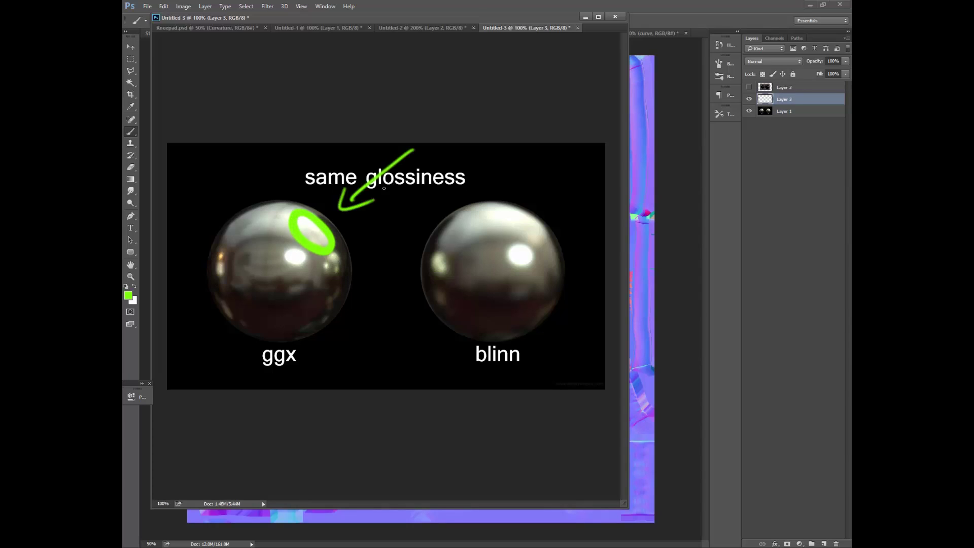
Step: Draw curved green strokes across the ggx sphere to mark the falloff around its highlight
drag(303, 262, 330, 267)
drag(249, 216, 314, 277)
drag(249, 247, 294, 286)
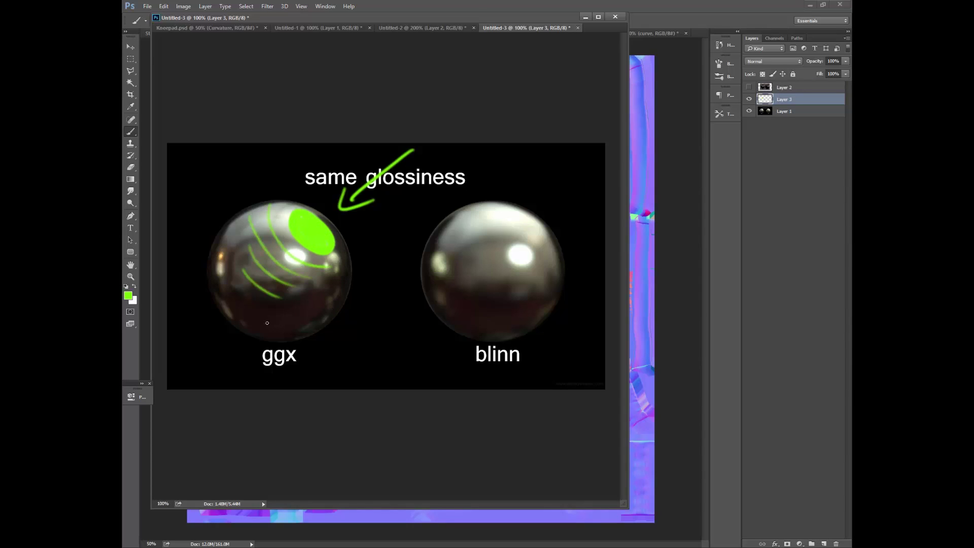
Step: Show and select Layer 2, and add a new layer above it
click(749, 88)
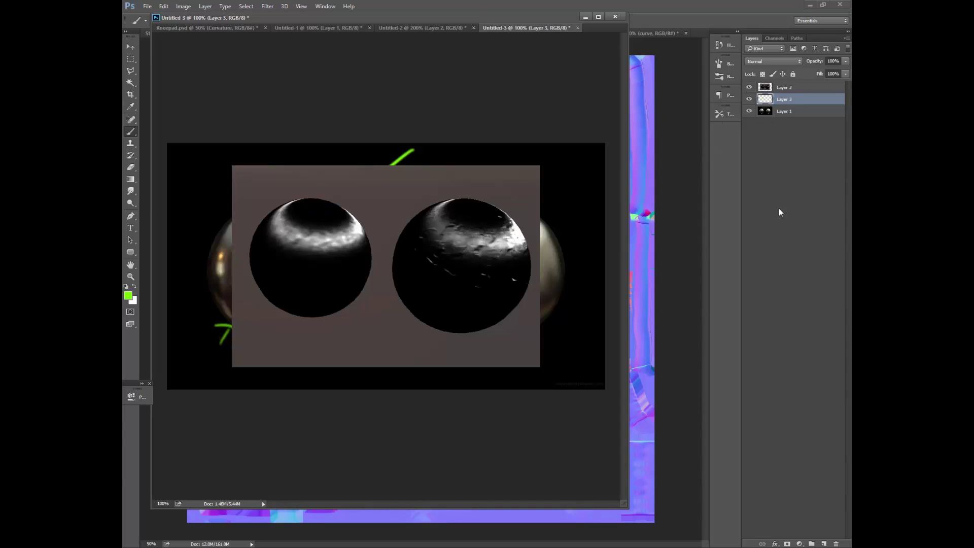
click(804, 89)
click(824, 543)
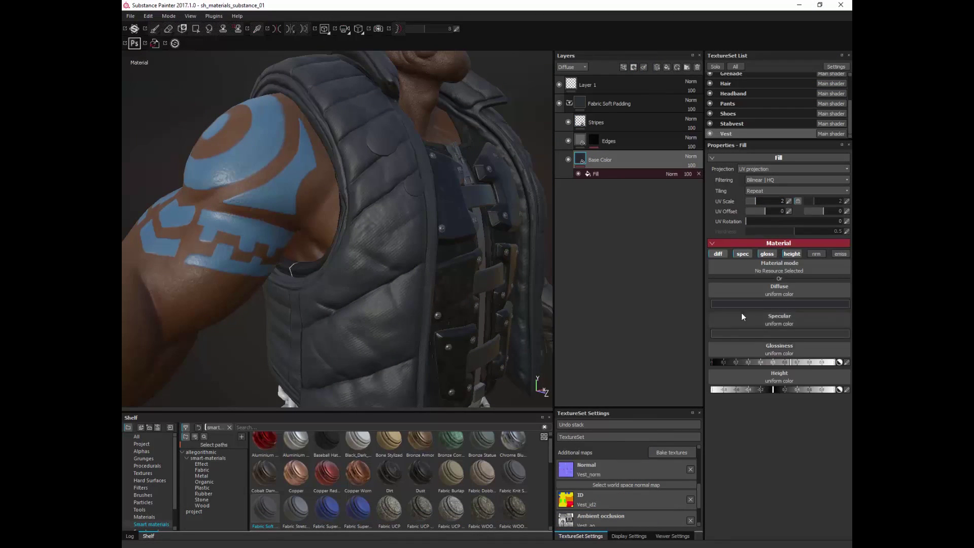
Step: In Substance Painter, set the diffuse color of the vest's Base Color fill to dark green (0.026, 0.056, 0.013)
click(745, 304)
drag(720, 325, 760, 331)
drag(714, 328, 711, 331)
alt+drag(432, 335, 386, 342)
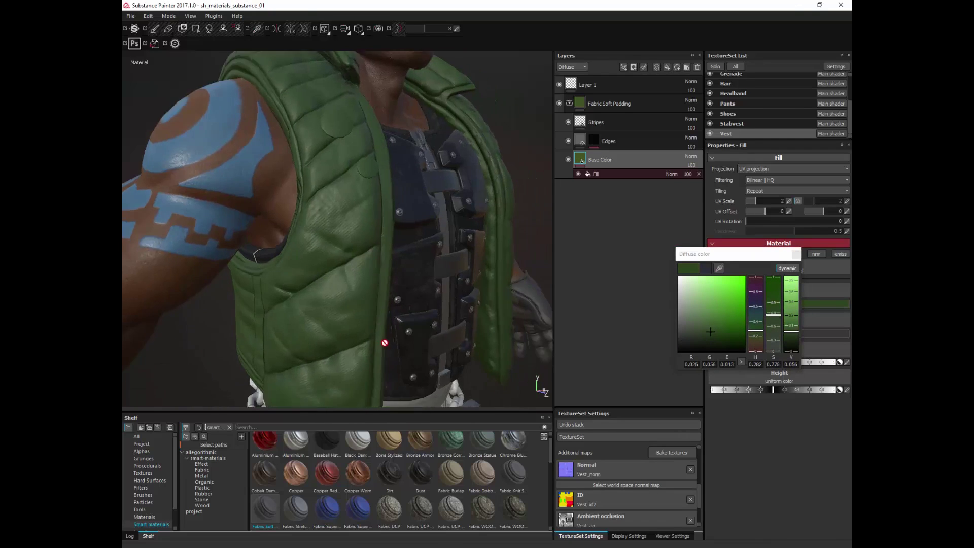
alt+right_drag(385, 342, 304, 243)
alt+drag(304, 243, 329, 190)
alt+right_drag(330, 190, 391, 218)
click(796, 254)
Step: Add a color selection mask to the Fabric Soft Padding folder and pick the vest's yellow ID color
right_click(647, 104)
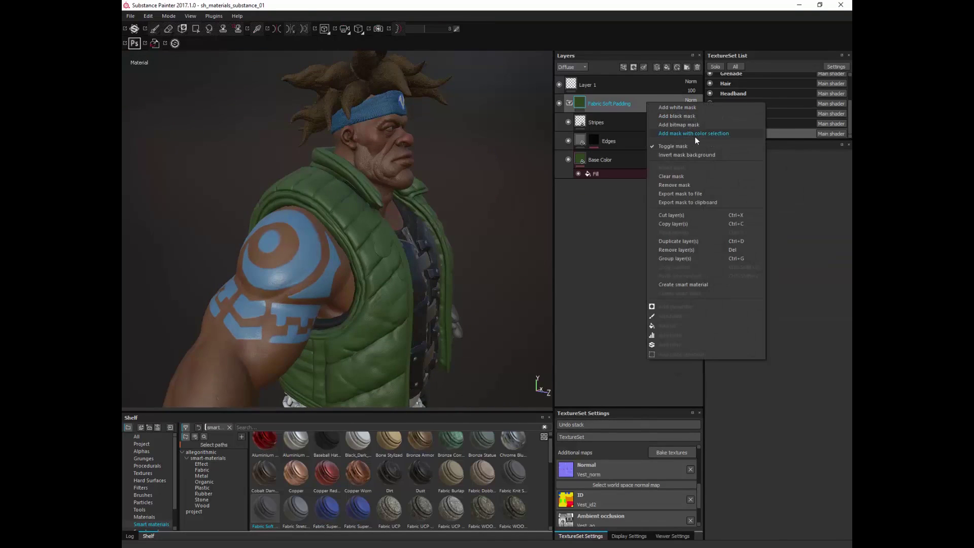
click(707, 134)
click(833, 229)
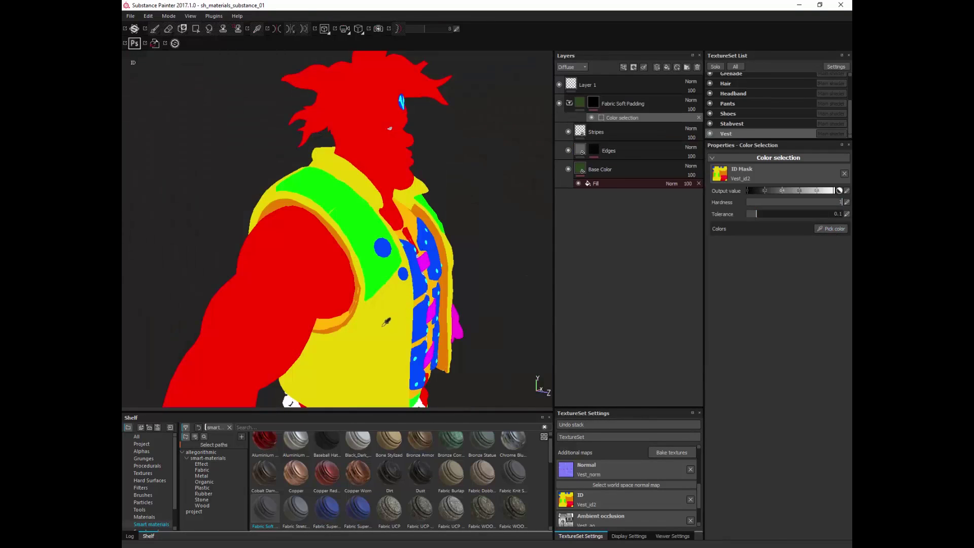
click(387, 323)
Step: Add the blue ID color (0, 74, 255) from the vest's lower side to the mask's color selection
alt+drag(387, 323, 444, 315)
alt+right_drag(431, 305, 447, 312)
alt+middle_drag(447, 312, 442, 212)
alt+drag(442, 211, 497, 264)
click(832, 230)
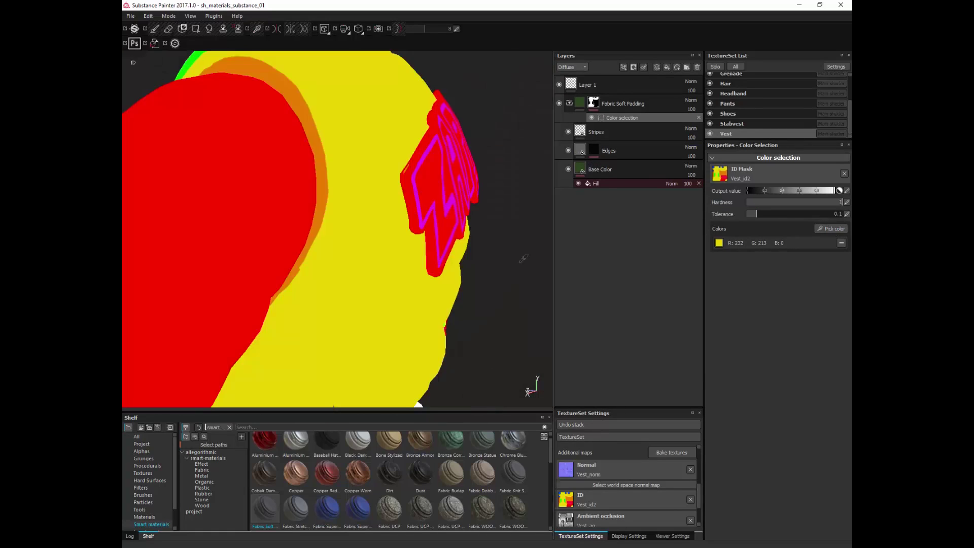
click(432, 244)
alt+drag(432, 243, 548, 219)
click(831, 230)
click(331, 330)
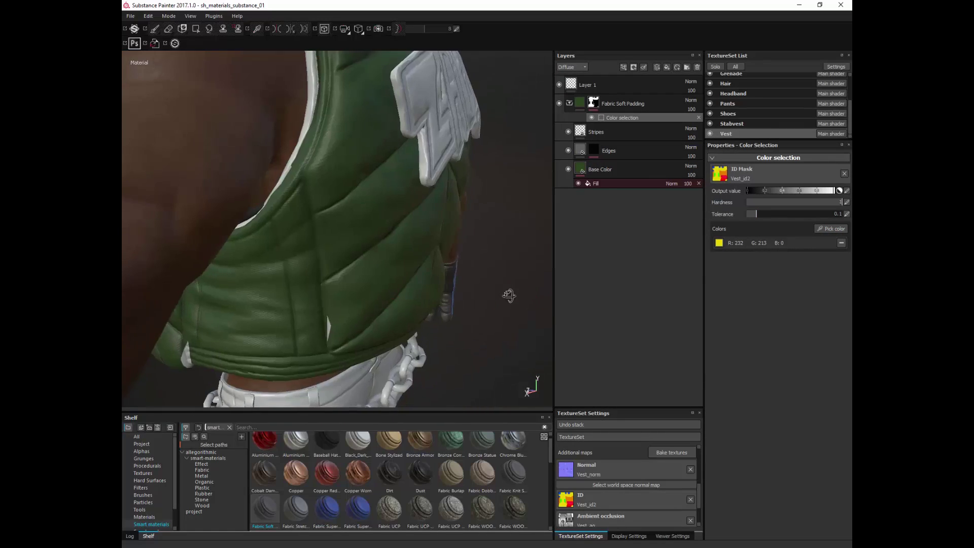
mouse_move(349, 321)
alt+mouse_down()
mouse_move(349, 281)
mouse_move(406, 243)
alt+mouse_up()
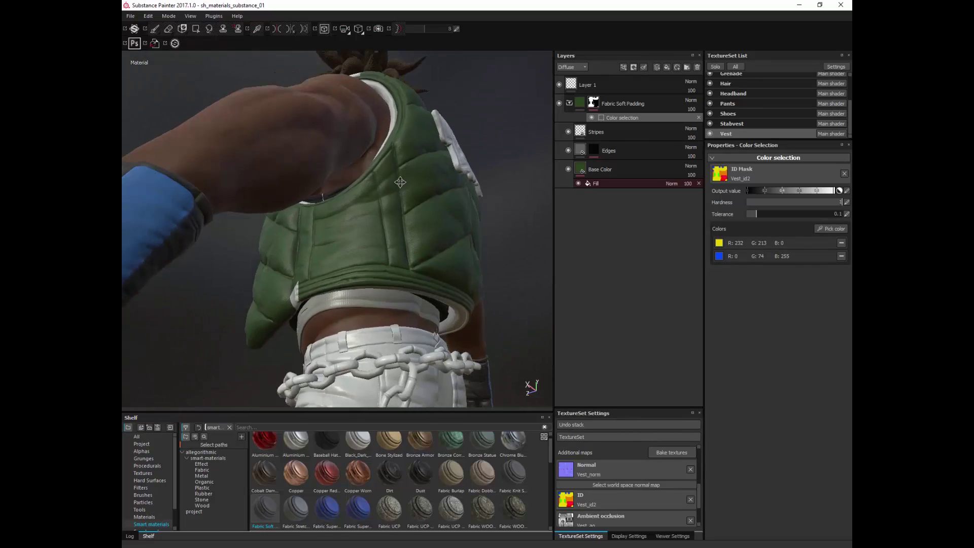
Step: Isolate the vest and paint the uncovered patch at its lower side hem into the Fabric Soft Padding mask
click(594, 103)
alt+drag(264, 193, 337, 164)
key(alt+q)
mouse_move(305, 285)
alt+right_down()
mouse_move(325, 285)
mouse_move(315, 309)
alt+right_up()
key(alt+q)
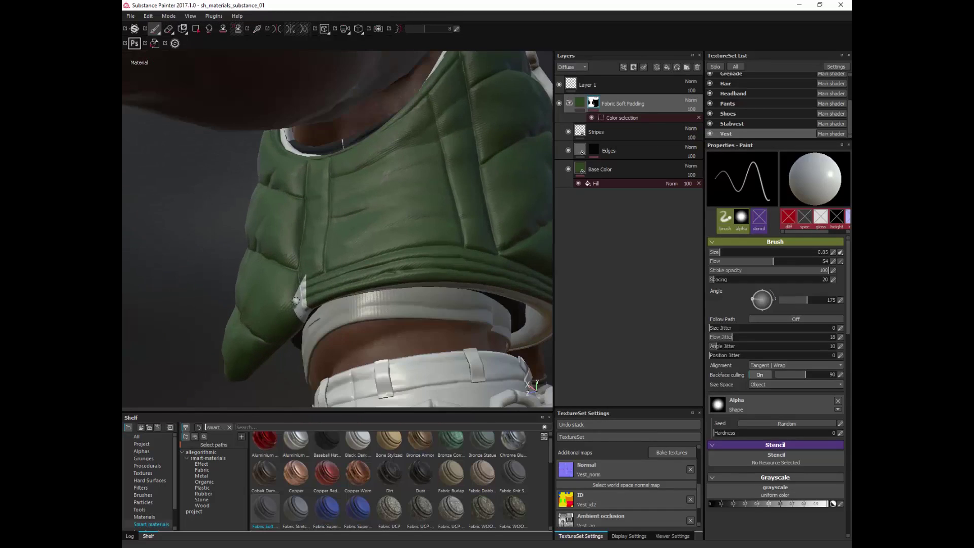
key(alt+q)
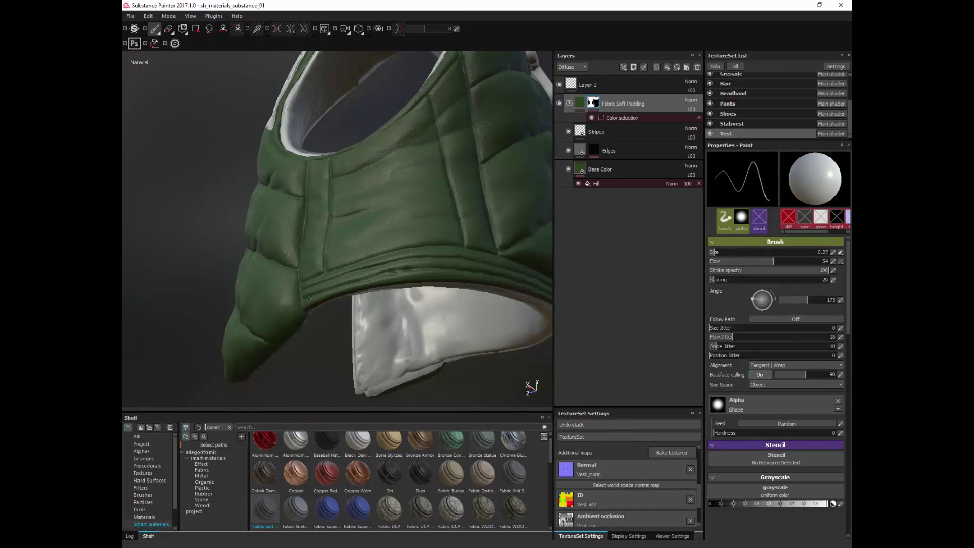
key(alt+q)
alt+drag(310, 297, 442, 241)
alt+right_drag(441, 242, 394, 131)
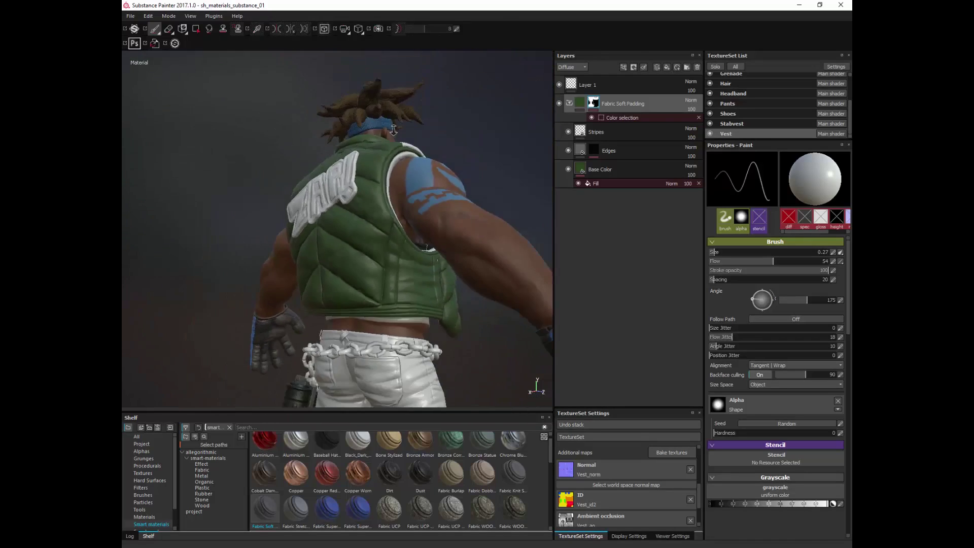
Step: Add another Fabric Soft Padding smart material between Layer 1 and the green padding folder
mouse_move(393, 131)
alt+mouse_down()
mouse_move(531, 388)
mouse_move(550, 398)
alt+mouse_up()
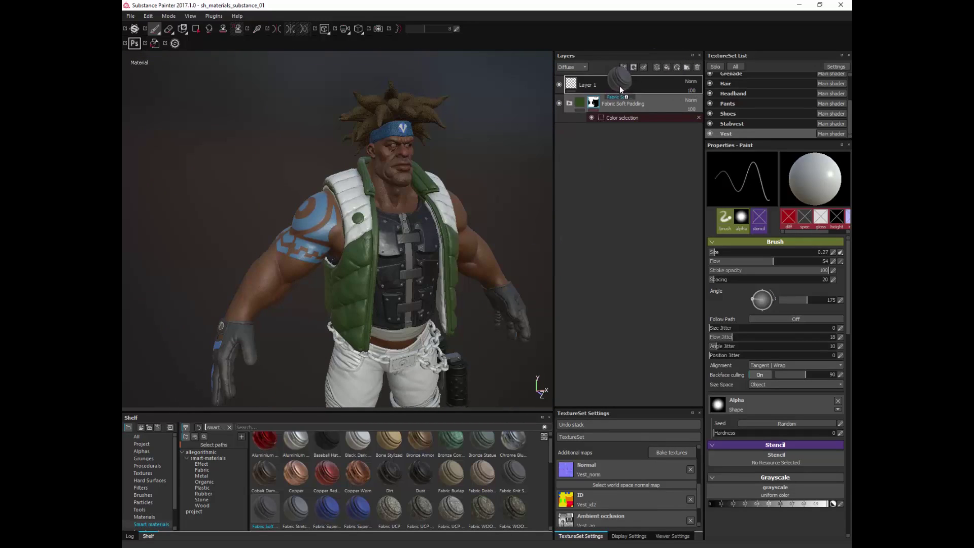
drag(620, 90, 620, 93)
alt+right_drag(472, 117, 352, 219)
alt+drag(353, 220, 447, 243)
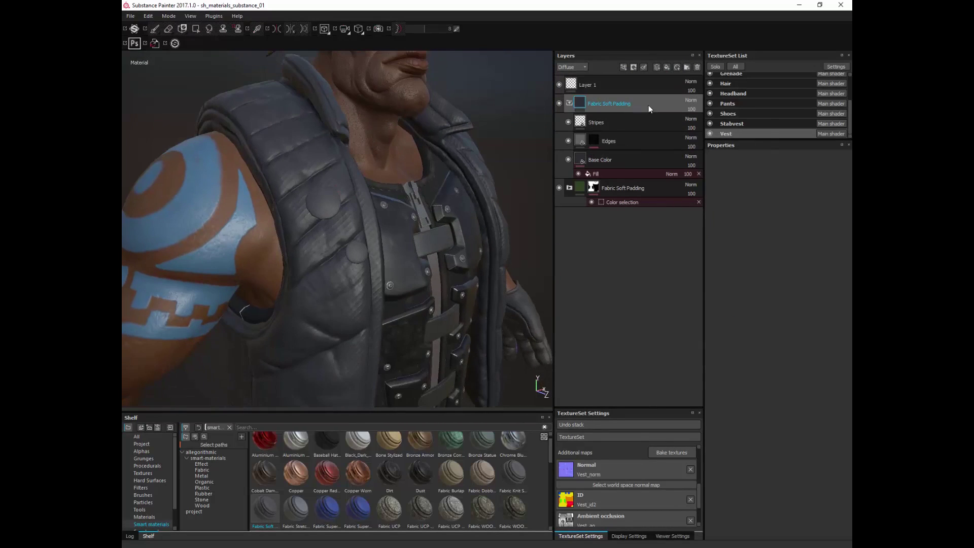
Step: Mask the new Fabric Soft Padding folder by color selection, picking the green ID color of the vest's shoulder panel
right_click(648, 106)
click(682, 143)
click(831, 229)
click(306, 156)
Step: Paint the uncovered white seam gaps along the vest's shoulder and armhole edge into the upper Fabric Soft Padding mask
alt+drag(365, 243, 390, 269)
mouse_move(452, 314)
alt+right_down()
mouse_move(411, 224)
mouse_move(367, 298)
alt+right_up()
alt+middle_drag(368, 298, 538, 289)
click(594, 103)
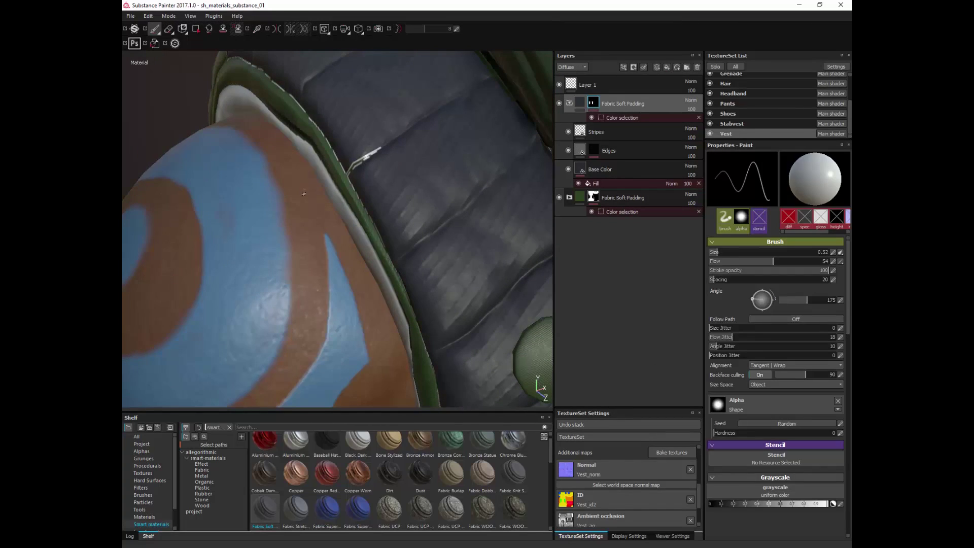
key(alt+q)
mouse_move(349, 171)
mouse_down()
mouse_move(352, 181)
mouse_move(381, 149)
mouse_up()
drag(331, 82, 355, 62)
drag(325, 134, 317, 124)
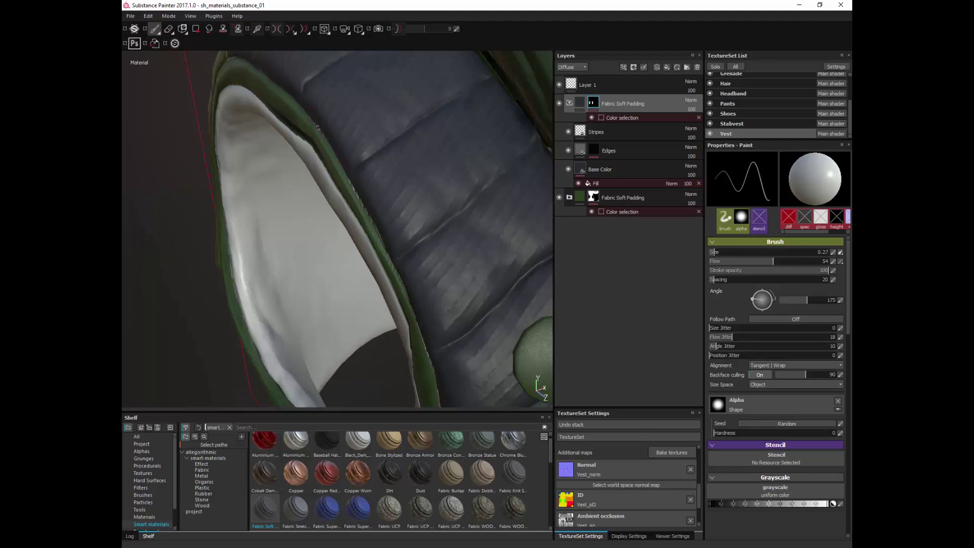
drag(413, 313, 429, 361)
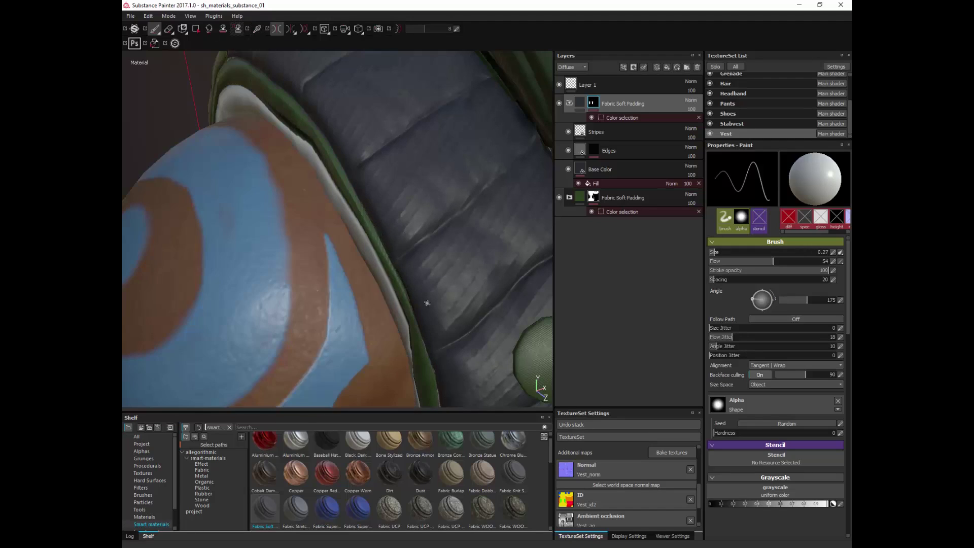
alt+middle_drag(426, 303, 388, 195)
mouse_move(388, 239)
alt+mouse_down()
mouse_move(333, 282)
mouse_move(287, 288)
alt+mouse_up()
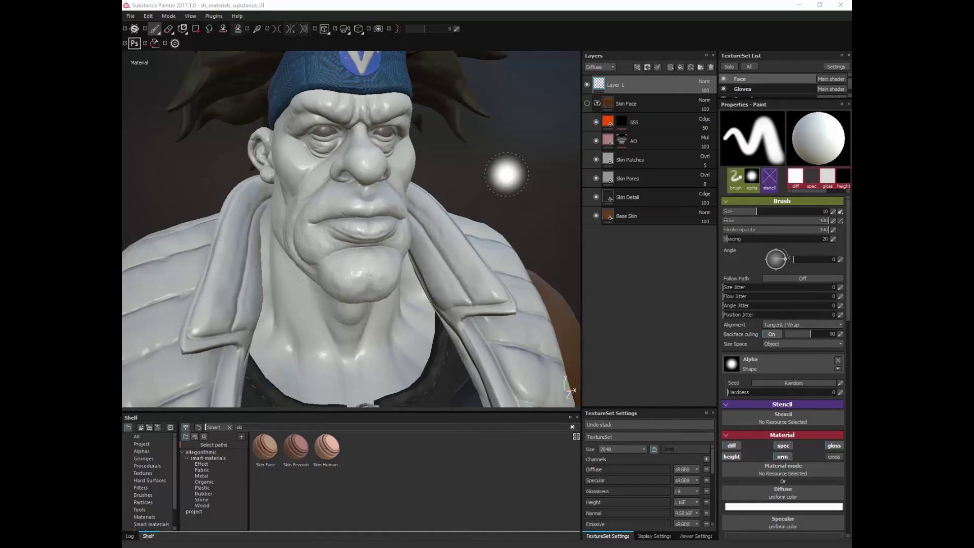
Step: Show the Skin Face folder on the head and compare the face with its Skin Detail layer hidden and shown
mouse_move(508, 175)
alt+mouse_down()
mouse_move(472, 101)
mouse_move(515, 168)
alt+mouse_up()
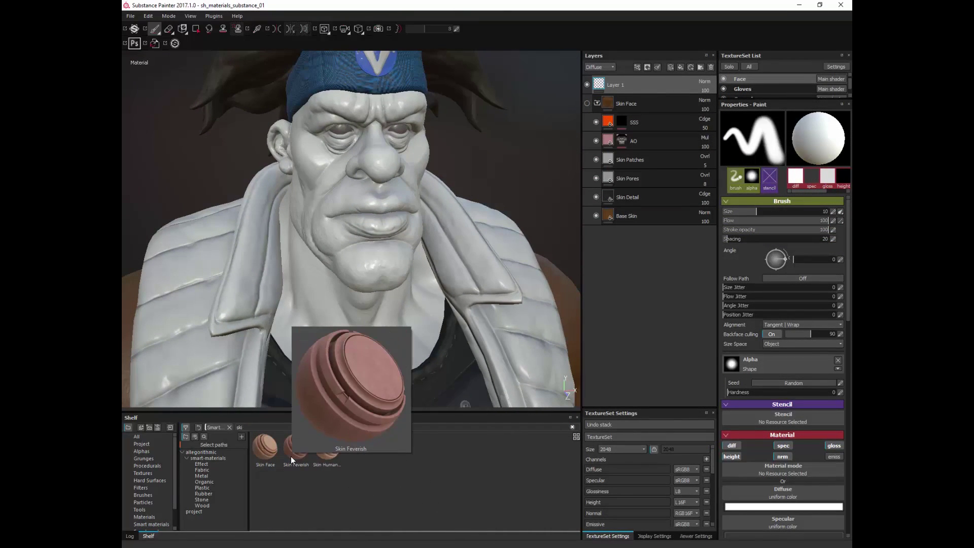
click(587, 103)
alt+drag(550, 90, 574, 152)
alt+right_drag(574, 153, 572, 134)
alt+drag(568, 134, 615, 236)
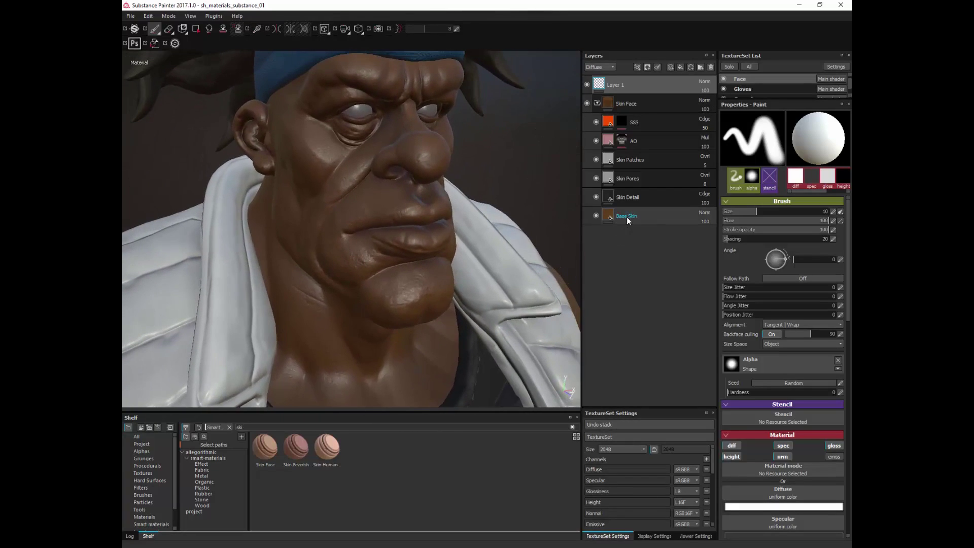
click(596, 197)
click(595, 198)
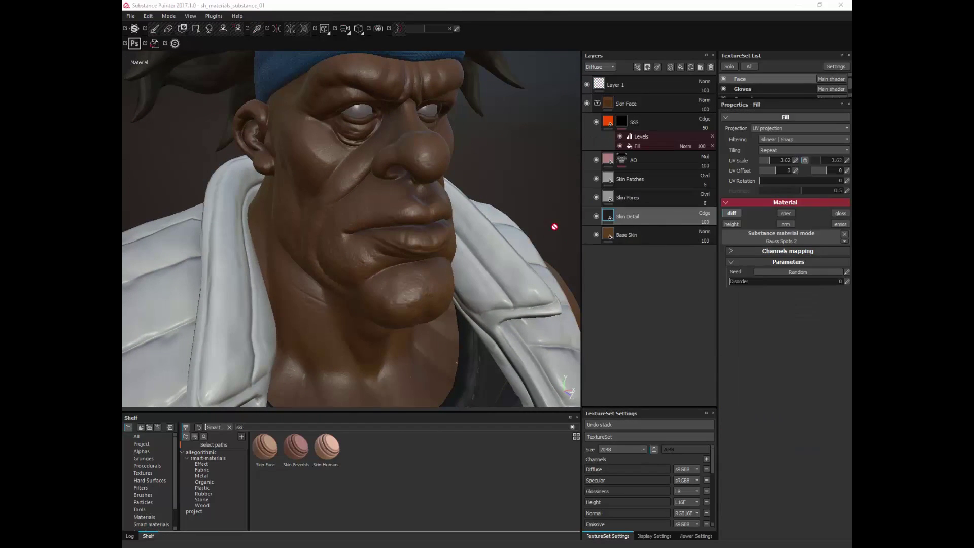
Step: Set the Skin Detail fill's UV scale to 1.61 and its disorder to 47.77
alt+drag(519, 179, 611, 156)
click(732, 224)
alt+right_drag(612, 156, 578, 167)
click(731, 223)
drag(769, 161, 767, 160)
alt+drag(309, 203, 395, 210)
alt+right_drag(396, 210, 366, 208)
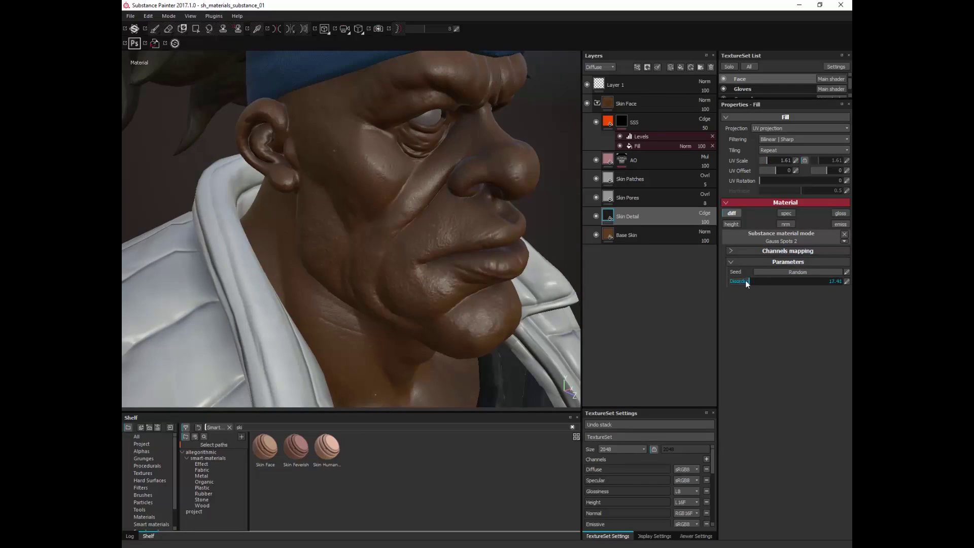
drag(581, 142, 548, 138)
Step: Raise the UV scale of the Skin Detail fill to 6.38
click(588, 121)
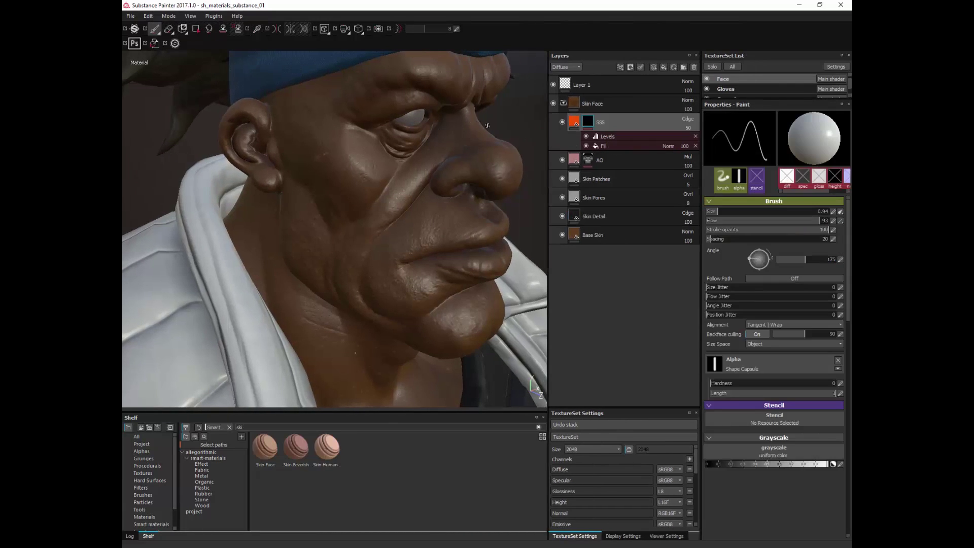
alt+drag(406, 198, 356, 201)
click(625, 216)
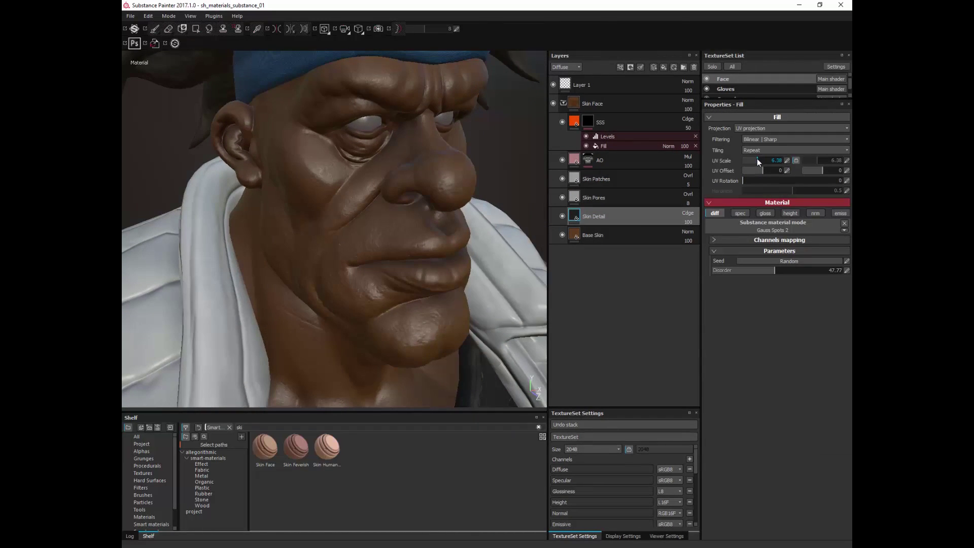
Step: Compare the face with the Skin Pores layer hidden and shown
click(617, 194)
alt+drag(314, 167, 297, 165)
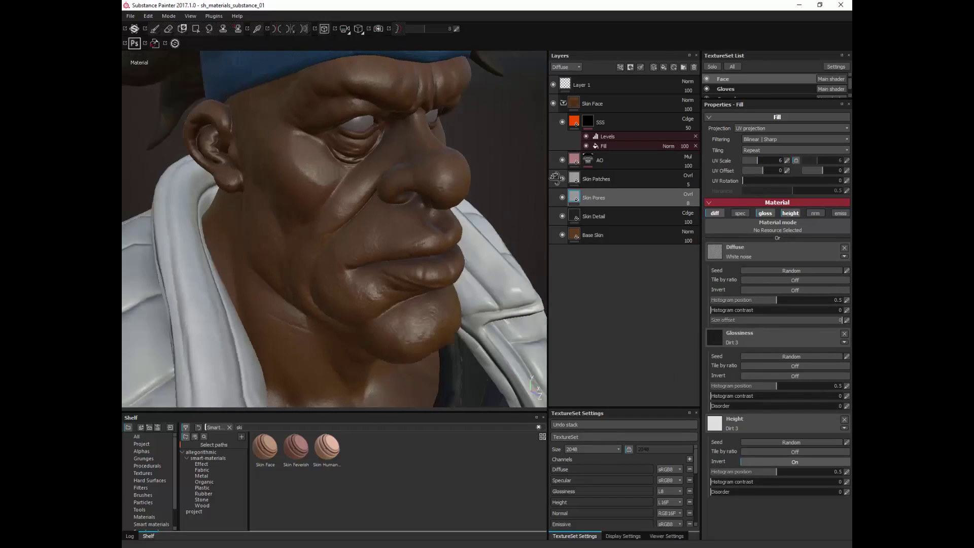
alt+right_drag(297, 165, 345, 188)
alt+drag(345, 188, 395, 188)
click(562, 198)
click(563, 198)
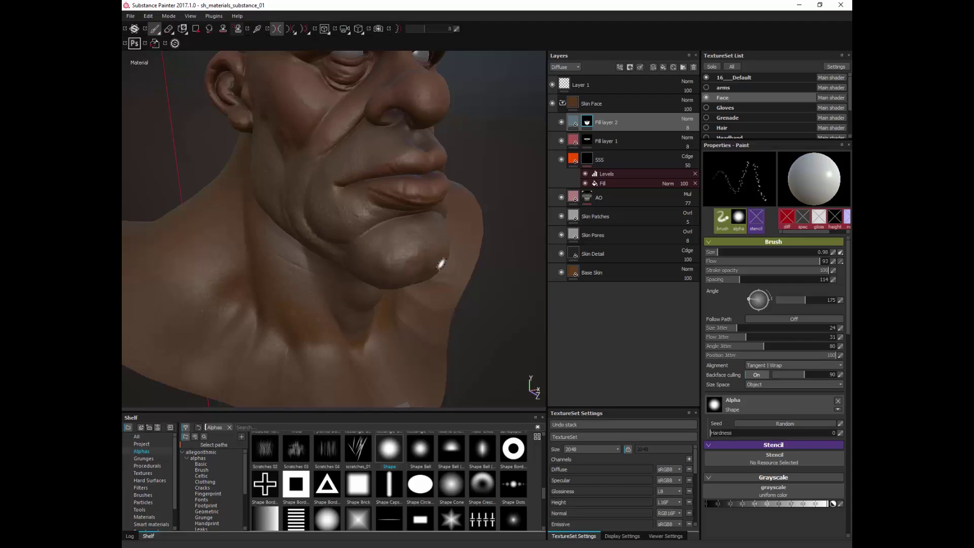
Step: Examine the blue jaw tint of Fill layer 2 and the pink mid-face tint of Fill layer 1 from several angles
mouse_move(496, 261)
alt+mouse_down()
mouse_move(382, 311)
mouse_move(495, 200)
mouse_move(508, 248)
alt+mouse_up()
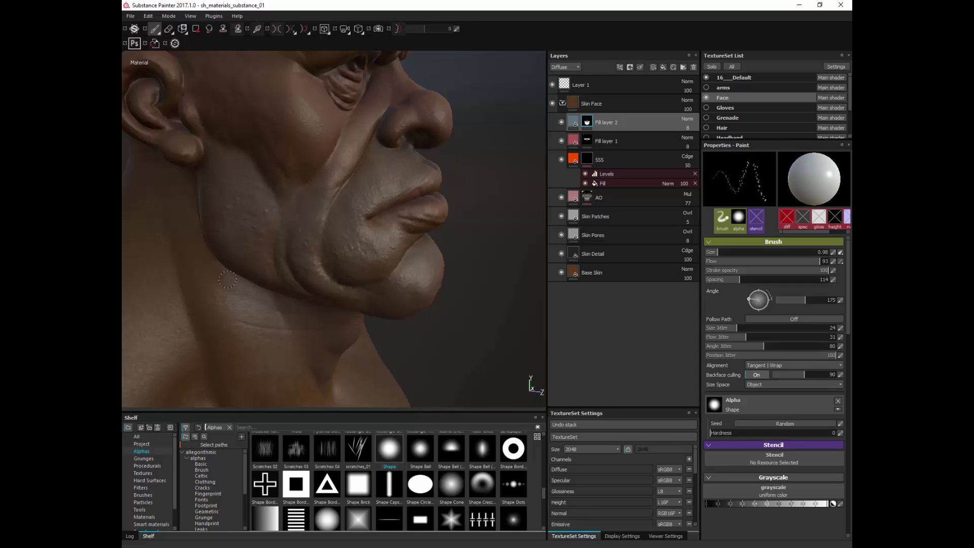
alt+drag(411, 183, 498, 246)
alt+right_drag(498, 246, 430, 120)
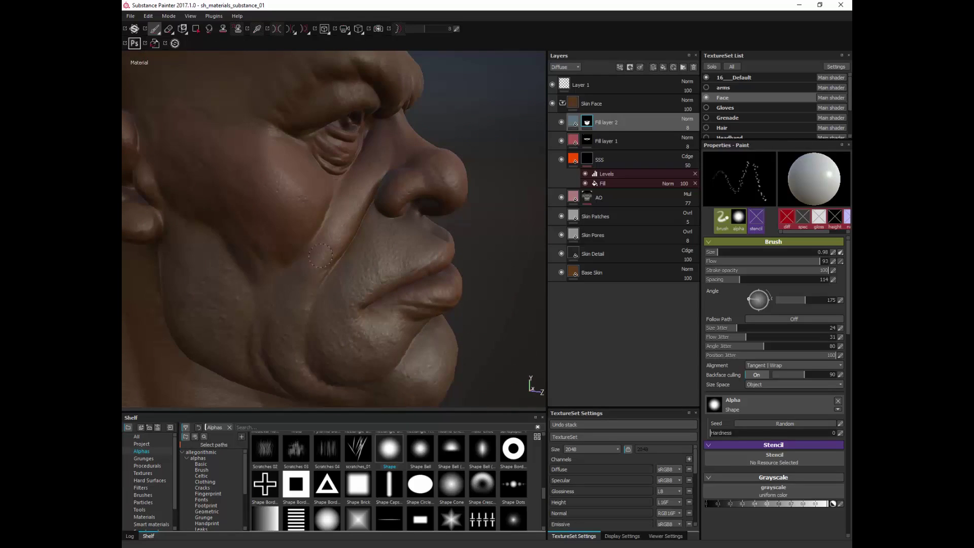
click(587, 140)
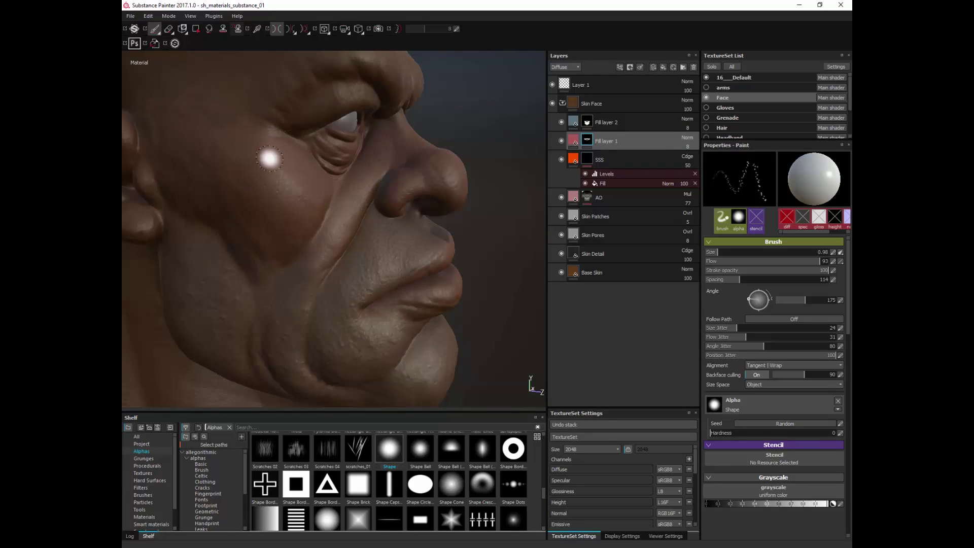
alt+drag(269, 159, 358, 239)
click(277, 29)
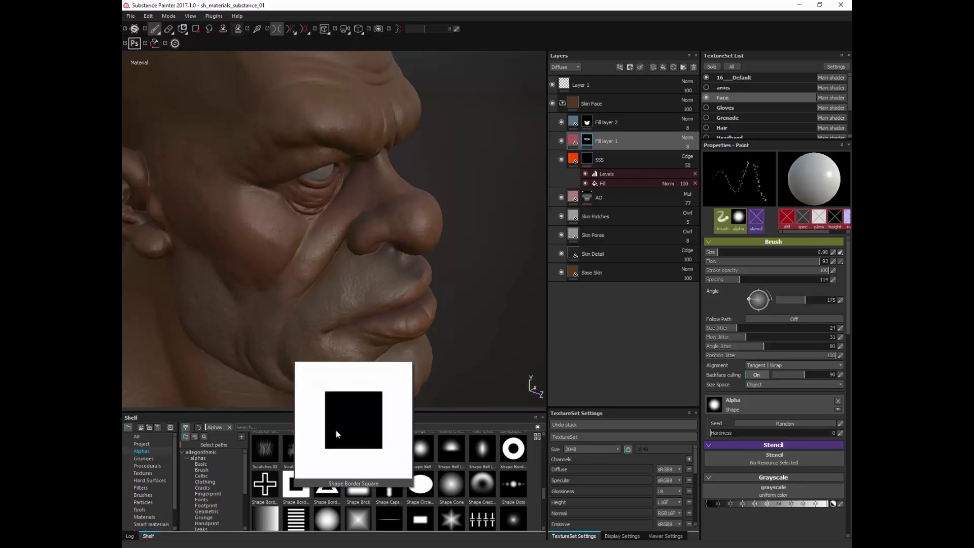
alt+drag(406, 203, 454, 185)
Step: Add a fill layer with a black mask above Fill layer 2 in the Skin Face folder
click(631, 122)
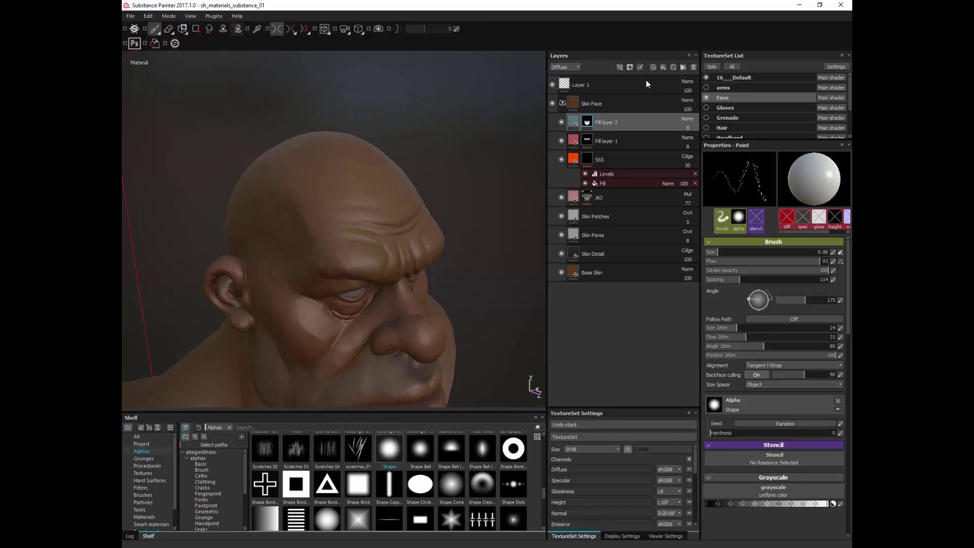
click(655, 69)
right_click(617, 122)
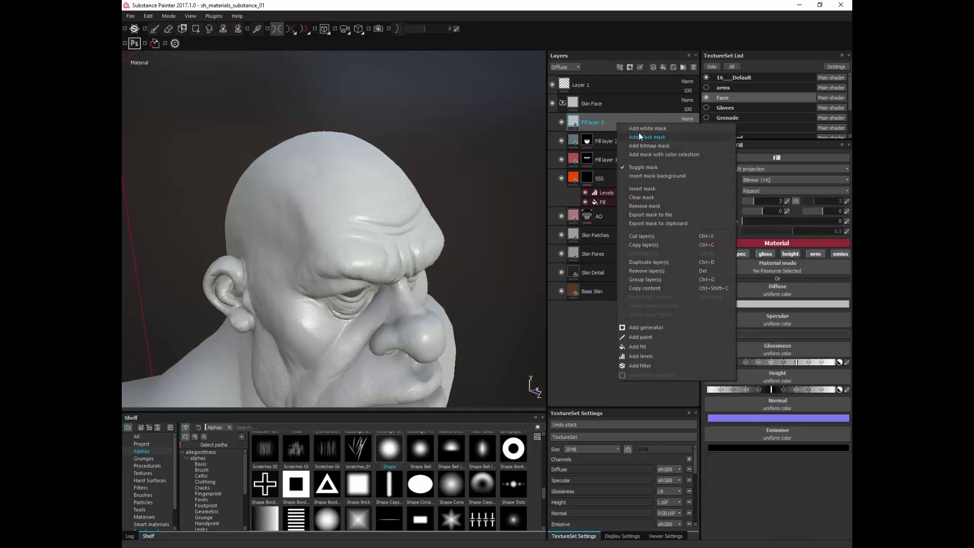
click(639, 132)
Step: Limit Fill layer 3 to the diffuse channel by disabling specular, glossiness, height, normal and emissive
click(573, 123)
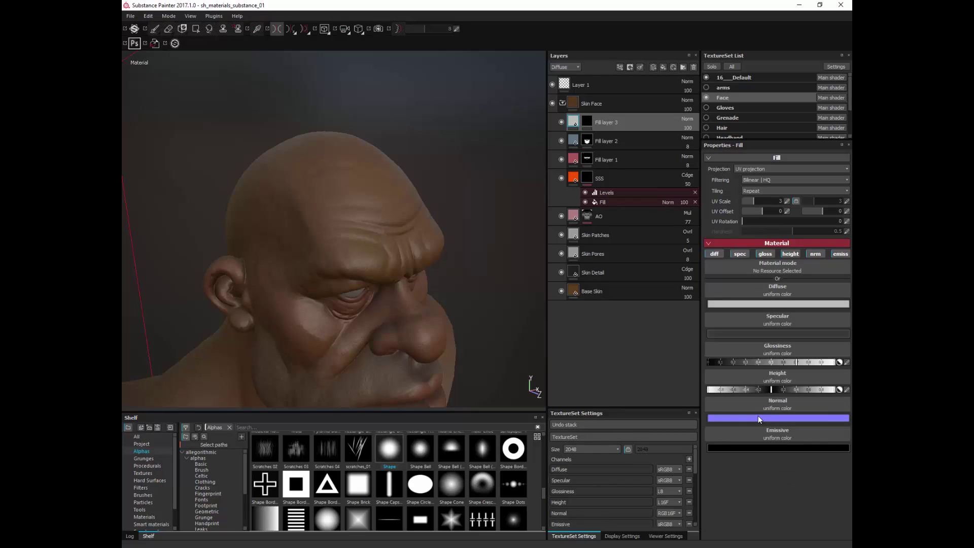
click(740, 254)
click(765, 254)
click(790, 254)
click(815, 254)
click(837, 254)
Step: Give Fill layer 3 a muted beige diffuse color and set its opacity to 6
click(756, 304)
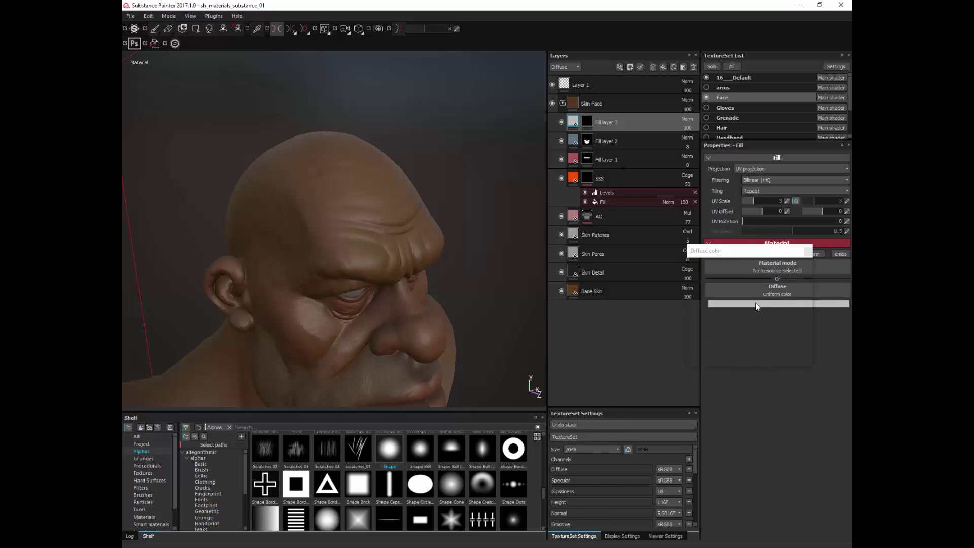
click(721, 316)
click(767, 334)
drag(767, 335, 767, 340)
click(705, 302)
click(808, 252)
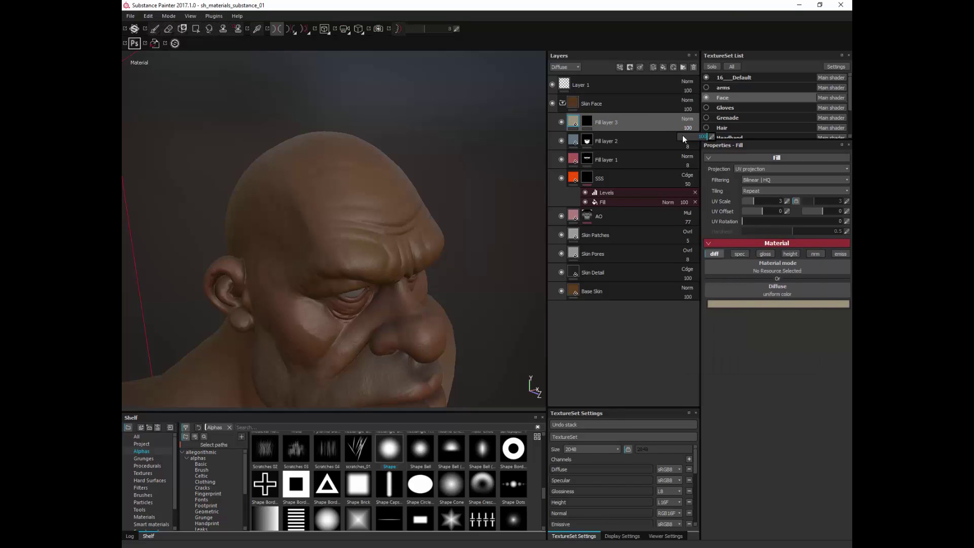
text(6)
Step: Paint the forehead and brow area into Fill layer 3's mask with symmetry
click(585, 126)
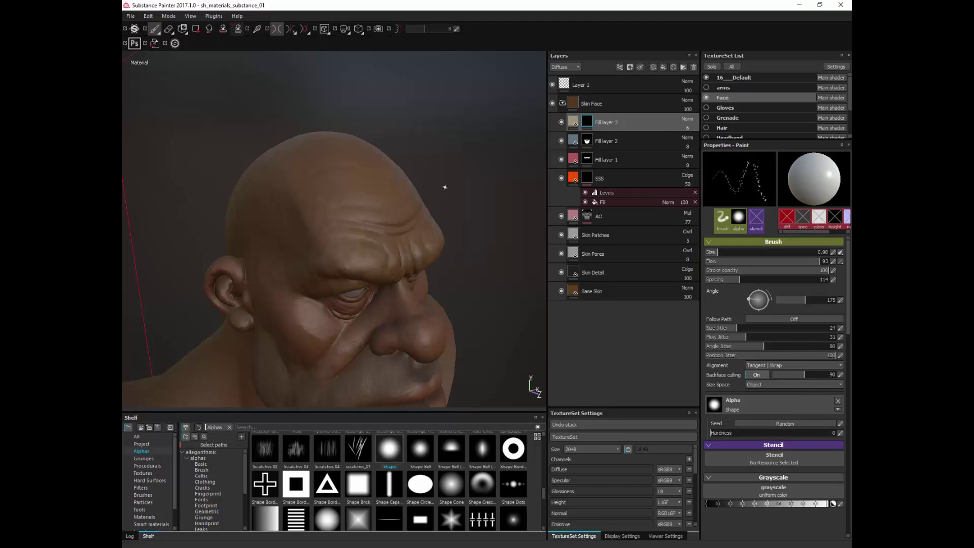
alt+drag(446, 187, 372, 299)
drag(304, 218, 327, 275)
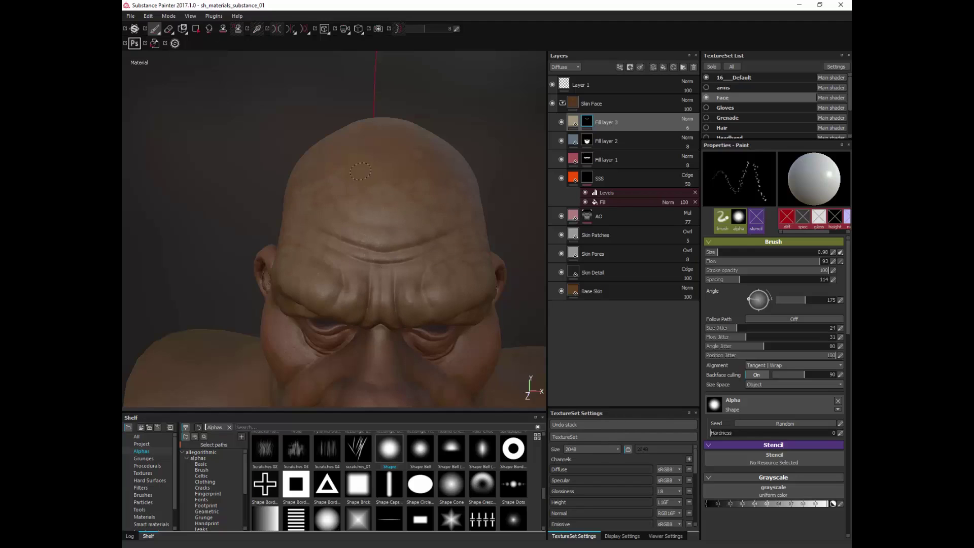
key(l)
key(l)
key(l)
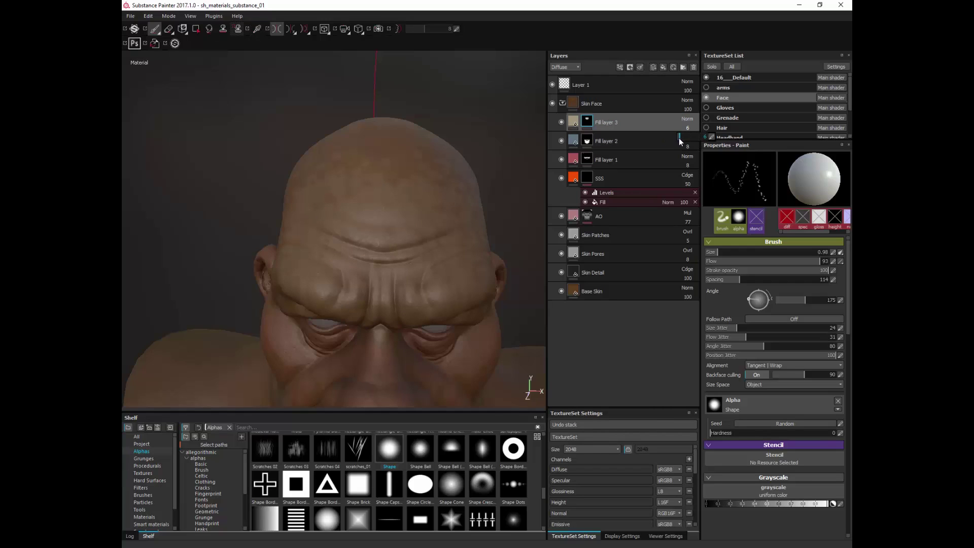
Step: Lower Fill layer 3's opacity to 2 and check the forehead tint
scroll(420, 92, down, 5)
mouse_move(374, 172)
alt+mouse_down()
mouse_move(419, 92)
mouse_move(337, 181)
mouse_move(503, 170)
mouse_move(406, 163)
mouse_move(494, 130)
mouse_move(438, 127)
alt+mouse_up()
scroll(435, 170, up, 3)
alt+right_drag(500, 125, 533, 133)
Step: Lower the opacity of the pink Fill layer 1 to 6
click(587, 158)
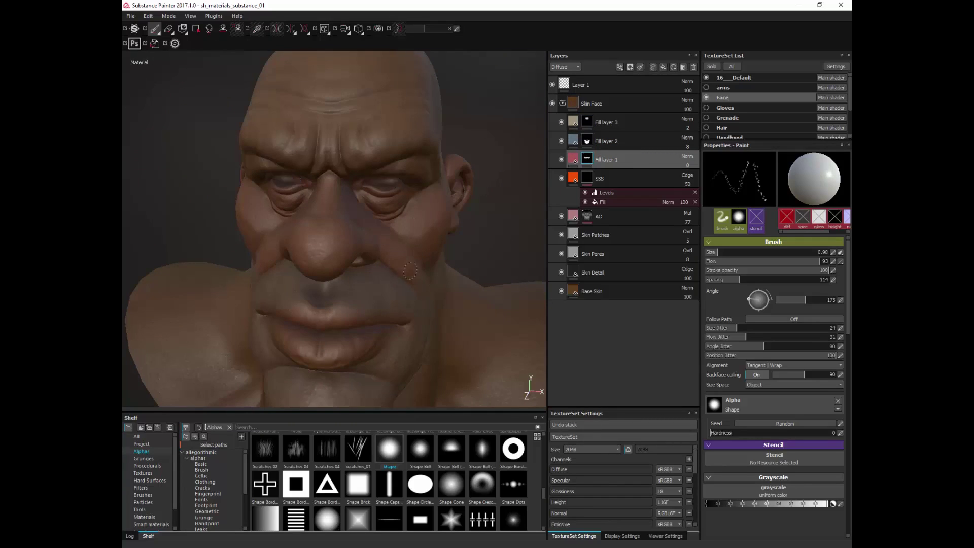
click(688, 165)
alt+drag(480, 113, 525, 134)
alt+right_drag(525, 142, 492, 170)
Step: Set up the brush for Fill layer 2's mask with size 2.5, spacing 75 and position jitter 6
click(588, 142)
alt+drag(411, 121, 467, 121)
alt+middle_drag(468, 121, 479, 110)
key(bracketright)
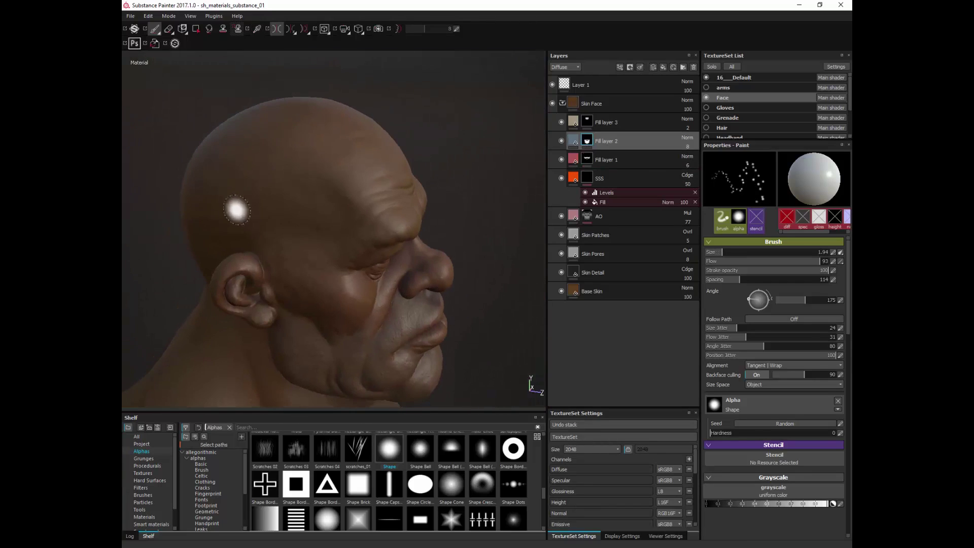
click(276, 29)
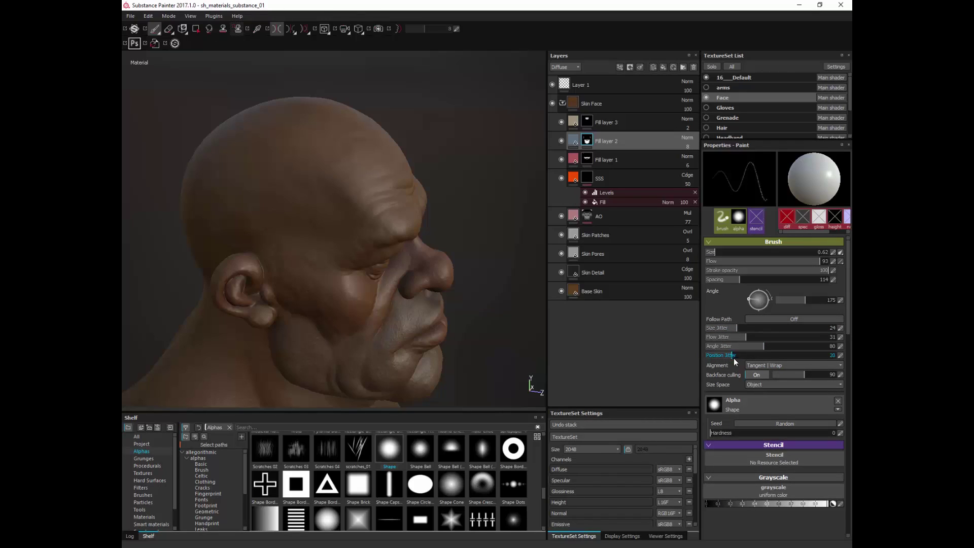
drag(710, 281, 728, 280)
click(398, 29)
click(276, 29)
key(bracketright)
key(bracketright)
key(bracketright)
key(bracketright)
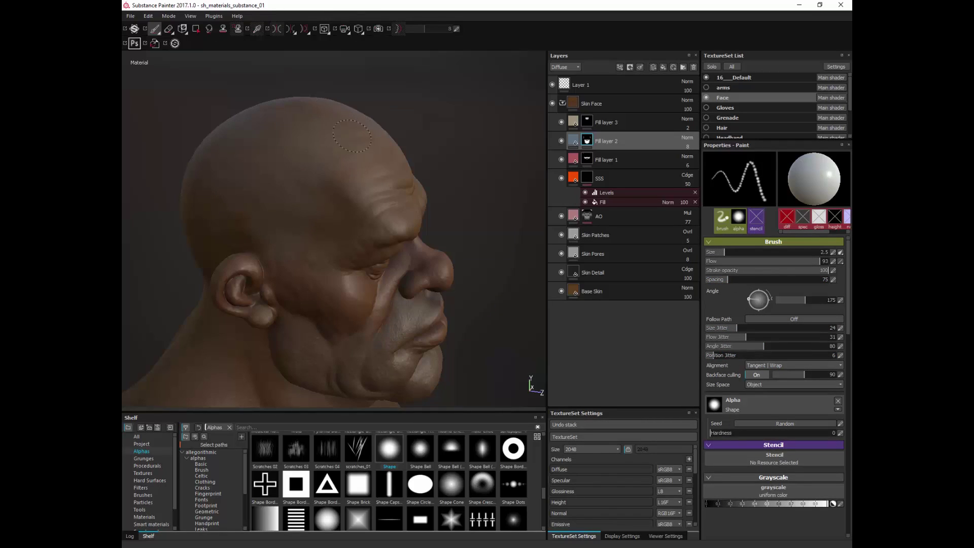
Step: Paint the bald scalp into Fill layer 2's mask to tint the hair area
drag(352, 135, 370, 128)
mouse_move(431, 111)
alt+mouse_down()
mouse_move(341, 119)
mouse_move(372, 134)
mouse_move(409, 125)
alt+mouse_up()
mouse_move(474, 129)
alt+mouse_down()
mouse_move(487, 135)
mouse_move(447, 72)
mouse_move(436, 92)
mouse_move(454, 104)
alt+mouse_up()
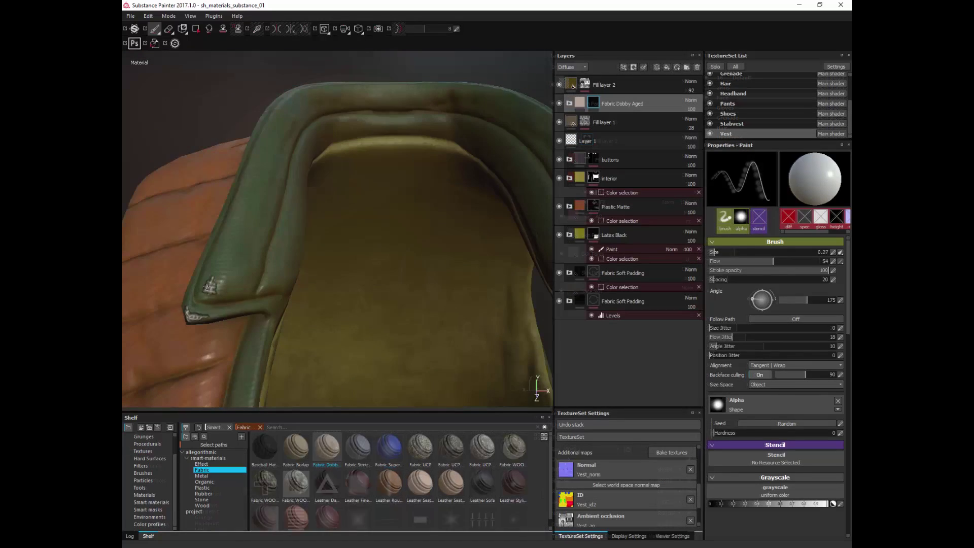
Step: Paint small worn patches into the Fabric Dobby Aged mask on the vest's green front panel, below the lower button
key(alt+q)
alt+right_drag(386, 203, 304, 244)
alt+middle_drag(324, 284, 263, 178)
alt+drag(304, 223, 371, 229)
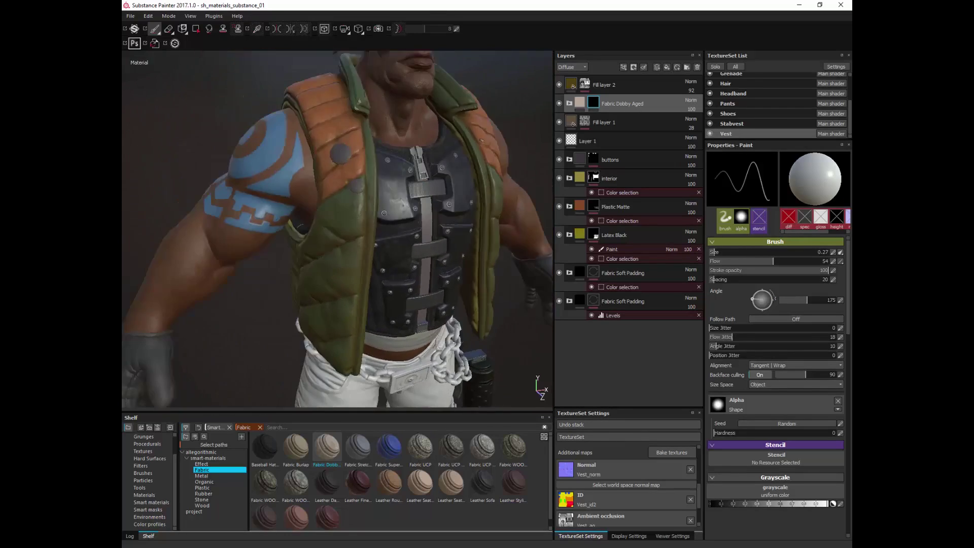
alt+right_drag(305, 244, 386, 203)
alt+middle_drag(376, 202, 309, 218)
alt+drag(295, 218, 335, 224)
key(alt+q)
key(alt+q)
key(alt+q)
ctrl+right_drag(320, 257, 326, 258)
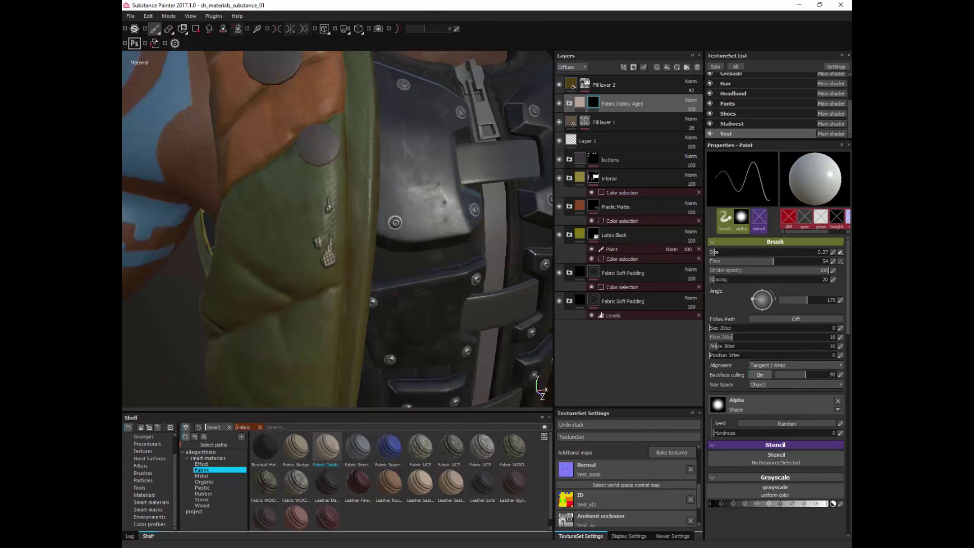
Step: Change the diffuse color of the Base Color layer inside Fabric Dobby Aged to a darker gray-brown
click(571, 103)
click(583, 216)
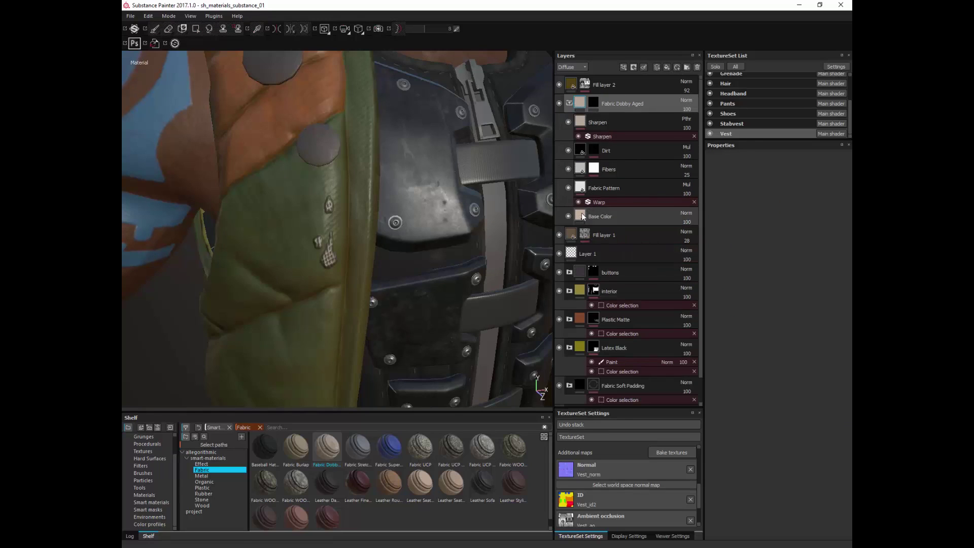
click(812, 304)
click(682, 306)
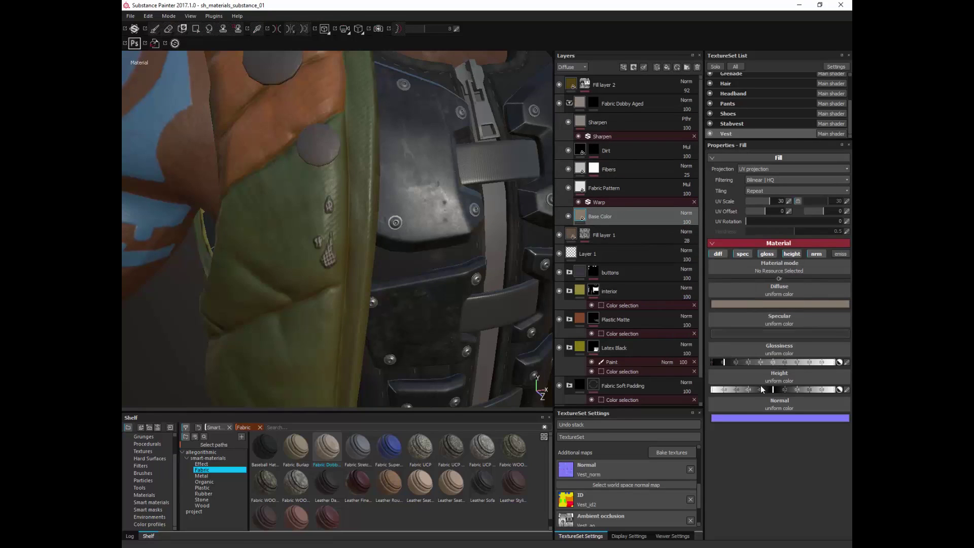
Step: Lower the uniform height of Fabric Dobby Aged's Base Color layer to sink the worn patches into the vest
alt+drag(324, 305, 386, 325)
alt+right_drag(385, 325, 413, 348)
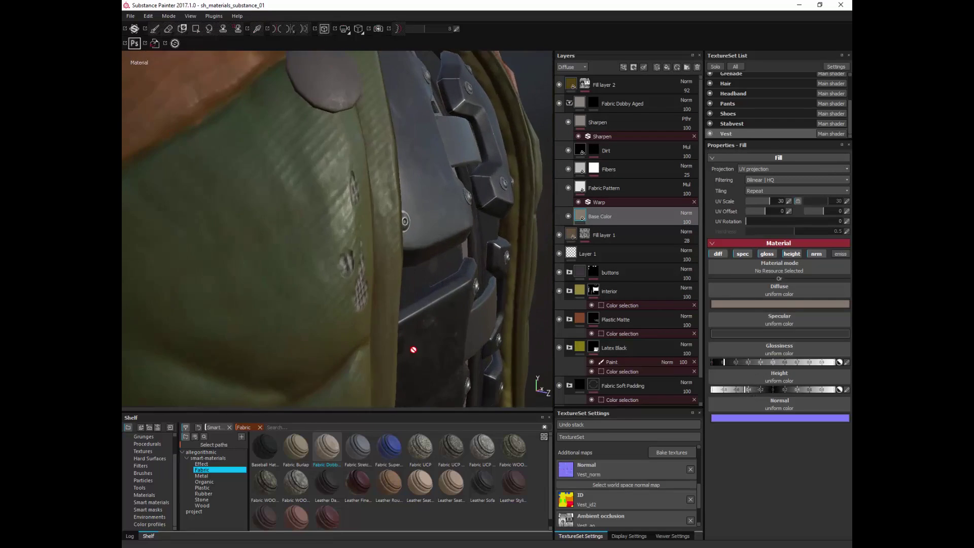
drag(779, 390, 756, 389)
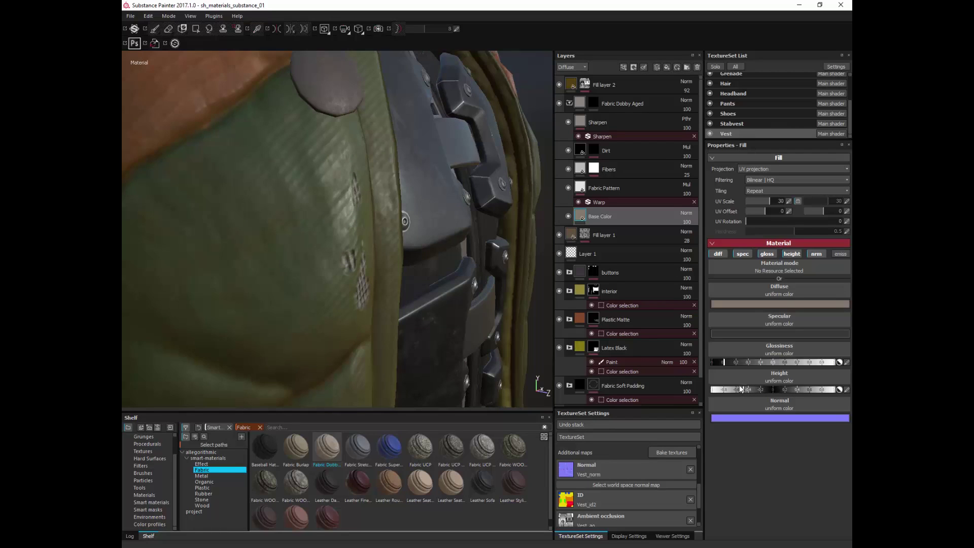
Step: Increase the UV scale of the Fabric Pattern layer inside Fabric Dobby Aged for a finer weave
alt+right_drag(436, 304, 396, 274)
alt+drag(396, 274, 299, 267)
click(598, 189)
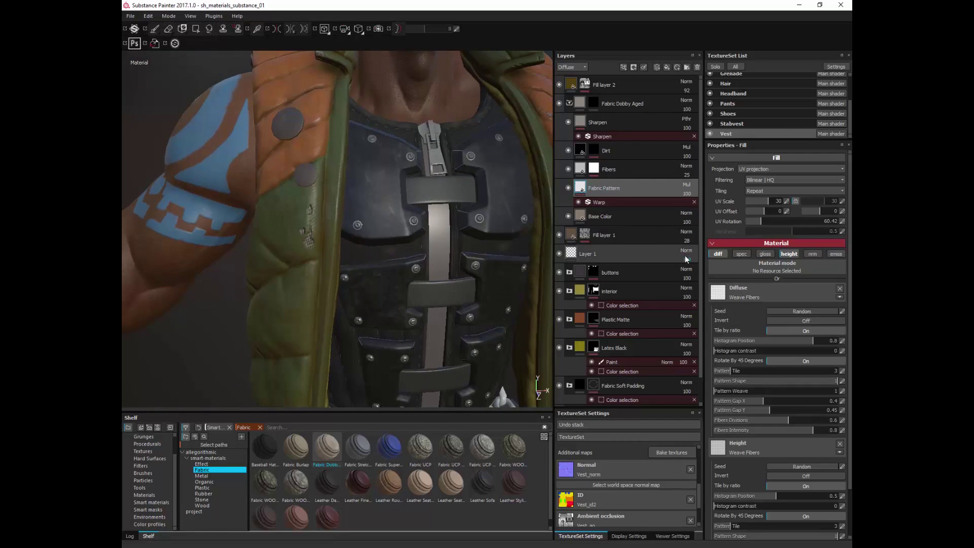
drag(772, 201, 772, 202)
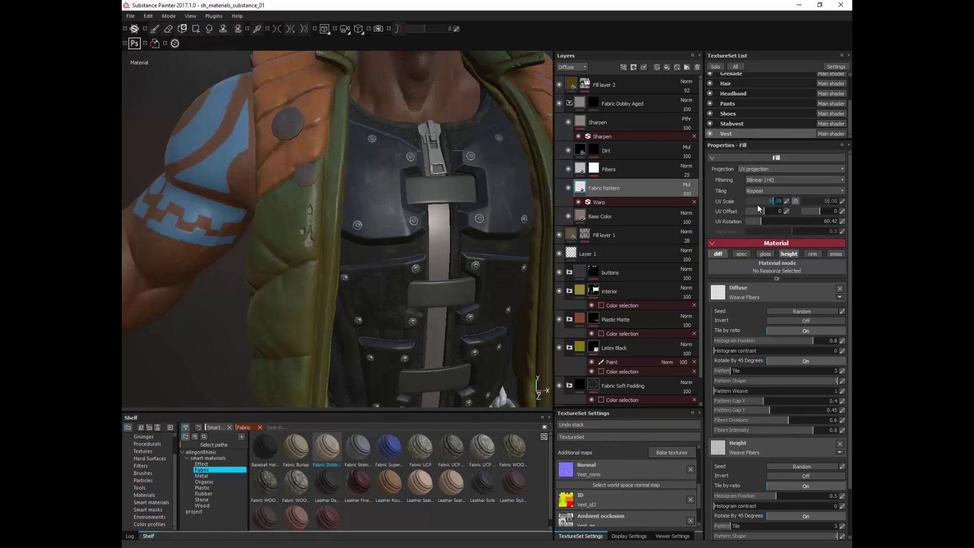
alt+drag(299, 244, 335, 280)
alt+right_drag(396, 284, 355, 254)
alt+drag(355, 254, 398, 233)
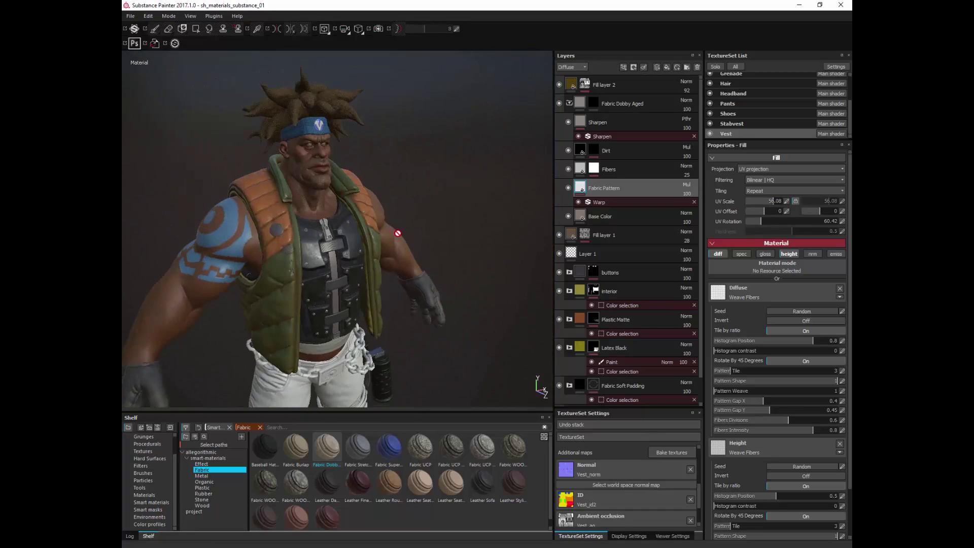
Step: Paint worn patches into the Fabric Dobby Aged mask along the front edge and bottom corner of the vest's green panel, with brush size 0.52
alt+middle_drag(398, 233, 435, 169)
alt+right_drag(435, 170, 528, 193)
click(596, 103)
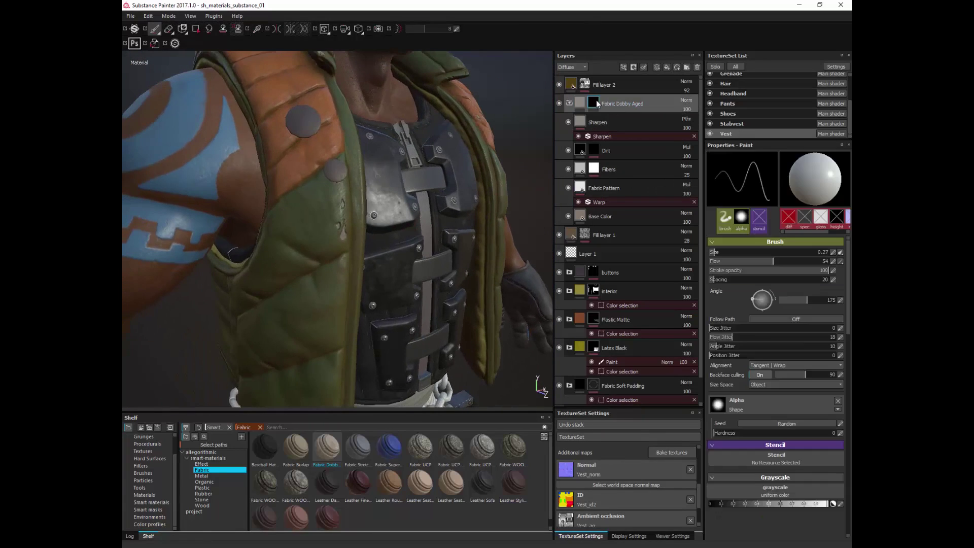
scroll(363, 315, up, 3)
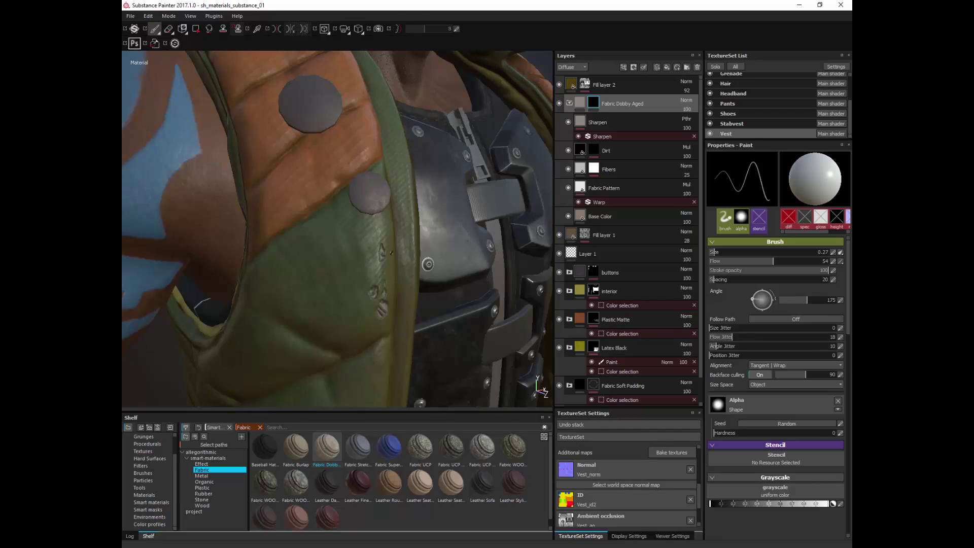
alt+right_drag(391, 253, 381, 244)
alt+middle_drag(381, 244, 408, 147)
drag(338, 369, 342, 360)
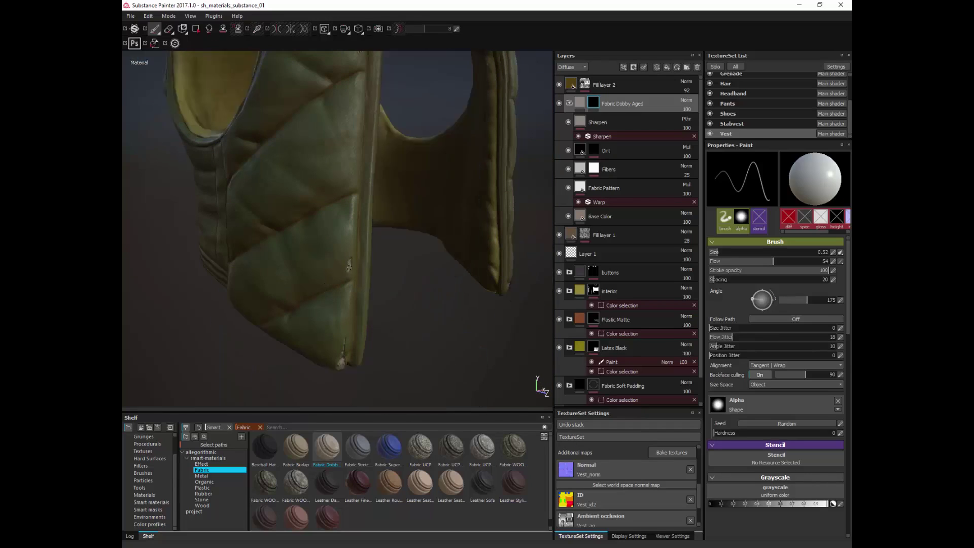
Step: Paint further worn spots higher up and toward the side of the same green panel, enlarging the brush to 0.85
key(alt+q)
key(alt+q)
key(alt+q)
key(alt+q)
drag(347, 180, 348, 174)
key(bracketright)
drag(257, 168, 262, 174)
alt+right_drag(315, 183, 234, 219)
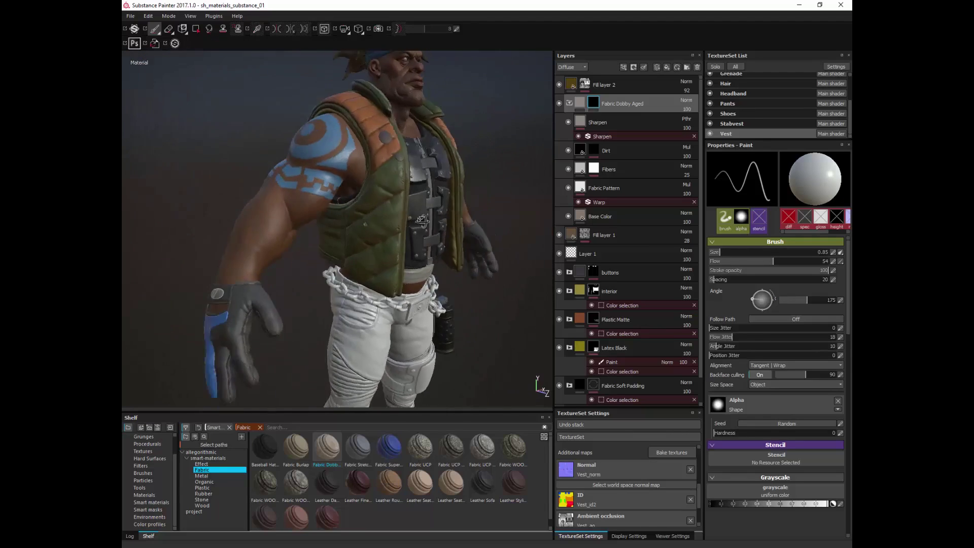
Step: Reduce the brush size to 0.1 and add fine damage around the worn spot on the green panel below the tattooed arm
mouse_move(325, 213)
alt+mouse_down()
mouse_move(444, 215)
mouse_move(324, 213)
alt+mouse_up()
alt+right_drag(325, 213, 426, 193)
key(bracketleft)
key(bracketleft)
key(bracketleft)
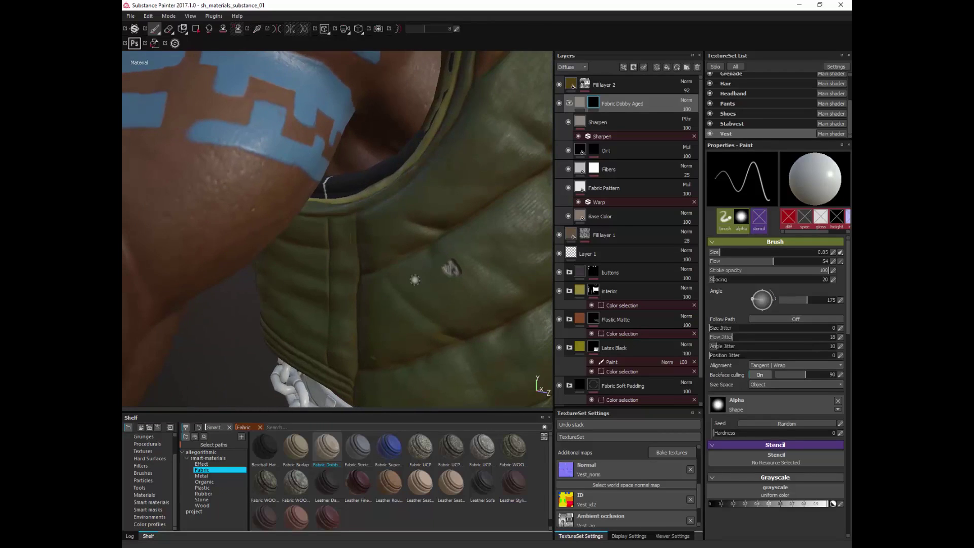
key(alt+q)
key(alt+q)
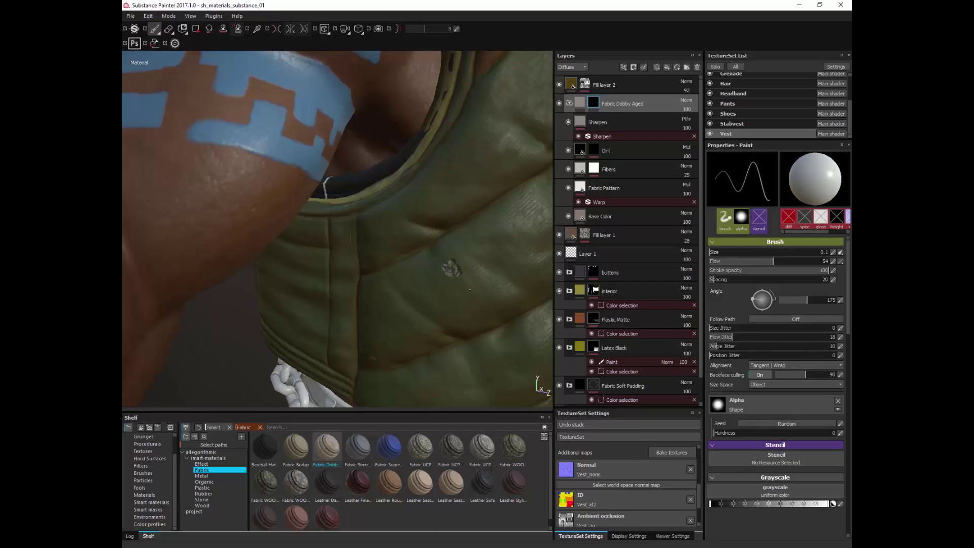
Step: Paint a cracked worn patch on the orange shoulder panel beside the untattooed arm's armhole, with brush size 0.27
alt+drag(446, 267, 282, 208)
shift+right_drag(312, 214, 342, 238)
alt+drag(342, 238, 243, 178)
alt+right_drag(244, 178, 320, 150)
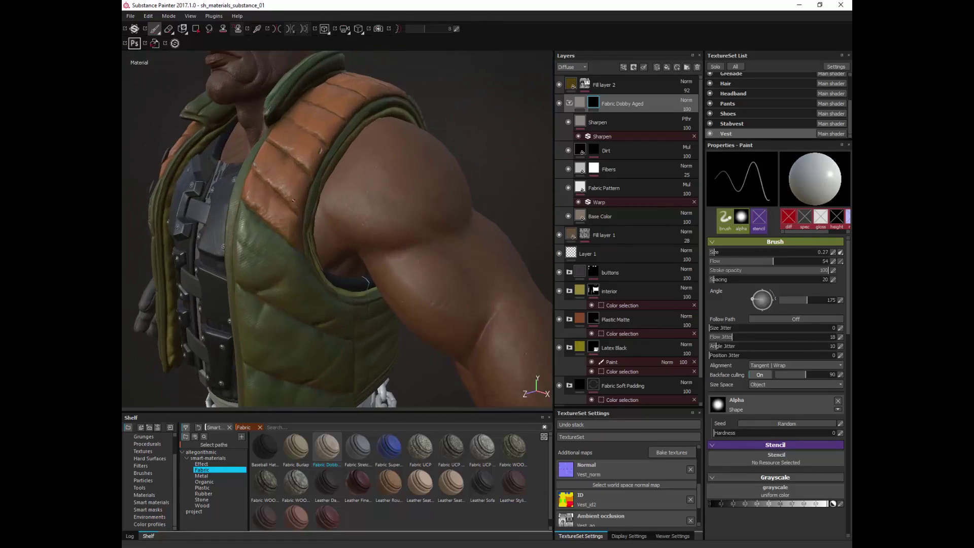
key(alt+q)
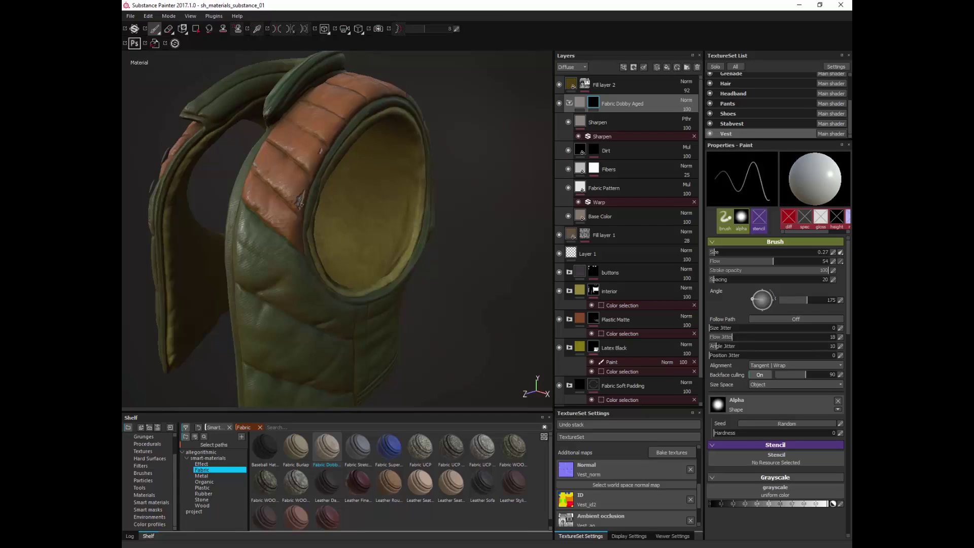
key(alt+q)
key(alt+q)
key(alt+q)
key(alt+q)
key(alt+q)
Step: Paint a worn patch on the green quilted panel below the untattooed arm's armhole
alt+drag(326, 188, 426, 175)
alt+right_drag(426, 175, 355, 135)
alt+drag(355, 135, 284, 147)
alt+right_drag(335, 147, 410, 266)
key(alt+q)
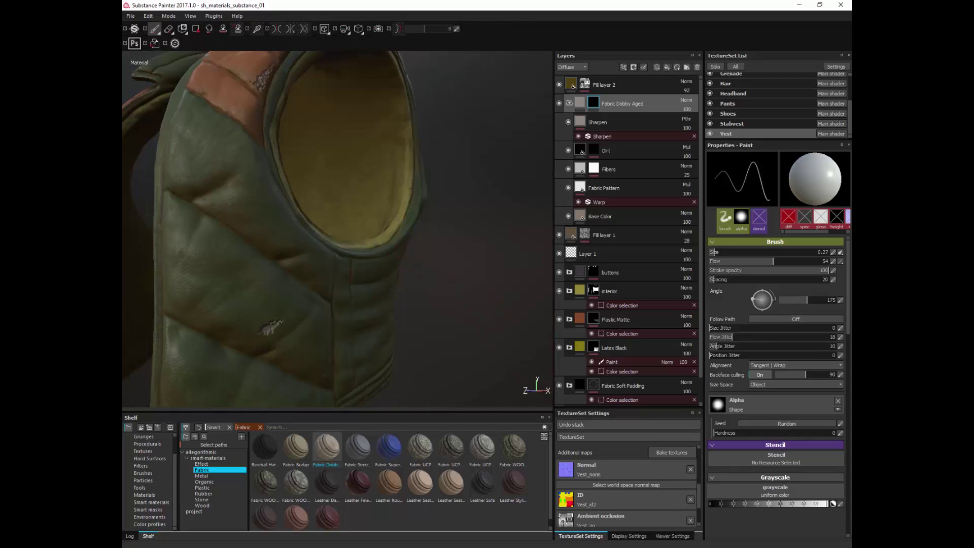
key(alt+q)
key(alt+q)
key(alt+q)
alt+right_drag(288, 315, 218, 325)
alt+drag(218, 325, 376, 284)
mouse_move(376, 284)
alt+right_down()
mouse_move(444, 232)
mouse_move(487, 219)
alt+right_up()
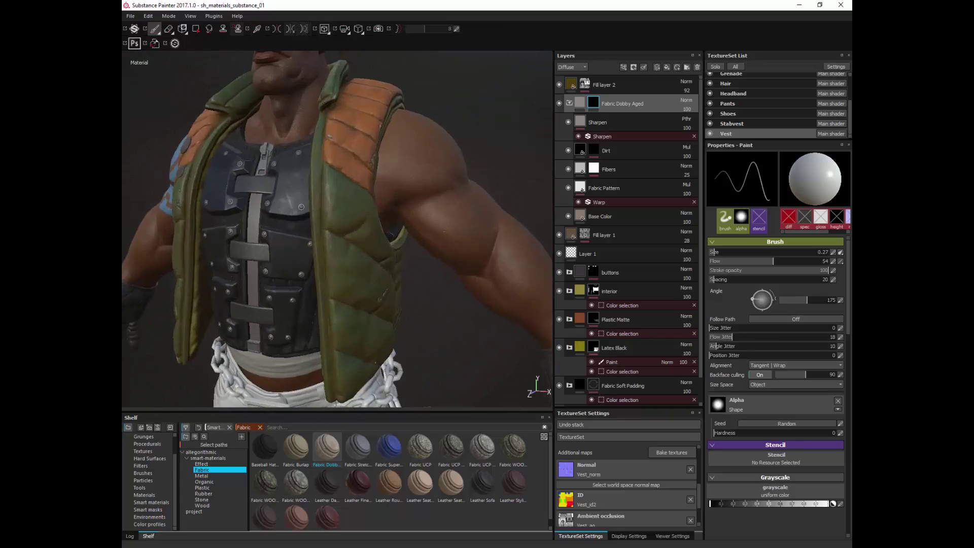
Step: Paint a worn streak near the front edge of the green panel with brush size 0.52, undoing the last stroke
key(alt+q)
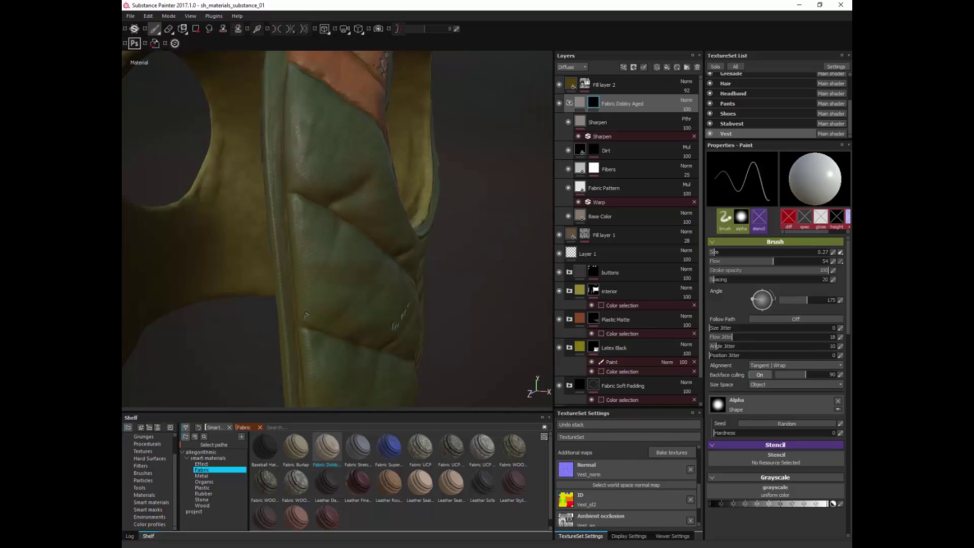
key(alt+q)
ctrl+right_drag(307, 315, 315, 316)
drag(308, 319, 310, 312)
key(alt+q)
key(alt+q)
key(alt+q)
key(alt+q)
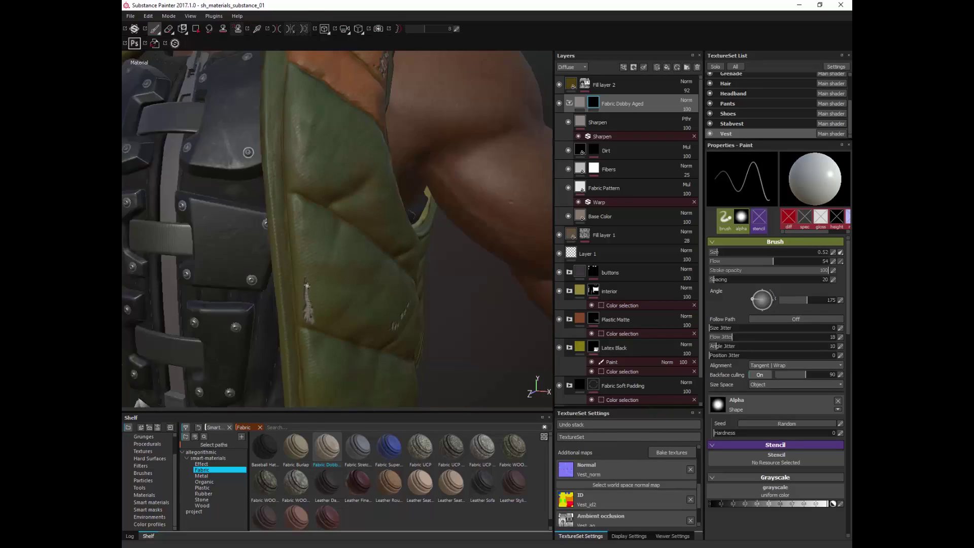
key(alt+q)
key(ctrl+z)
key(alt+q)
key(alt+q)
key(alt+q)
Step: Paint long worn cracks along the outer and inner trim of the armhole, below the orange shoulder panel
alt+drag(437, 229, 401, 223)
alt+right_drag(401, 223, 305, 230)
mouse_move(304, 229)
alt+mouse_down()
mouse_move(474, 204)
mouse_move(314, 218)
alt+mouse_up()
alt+right_drag(315, 218, 396, 228)
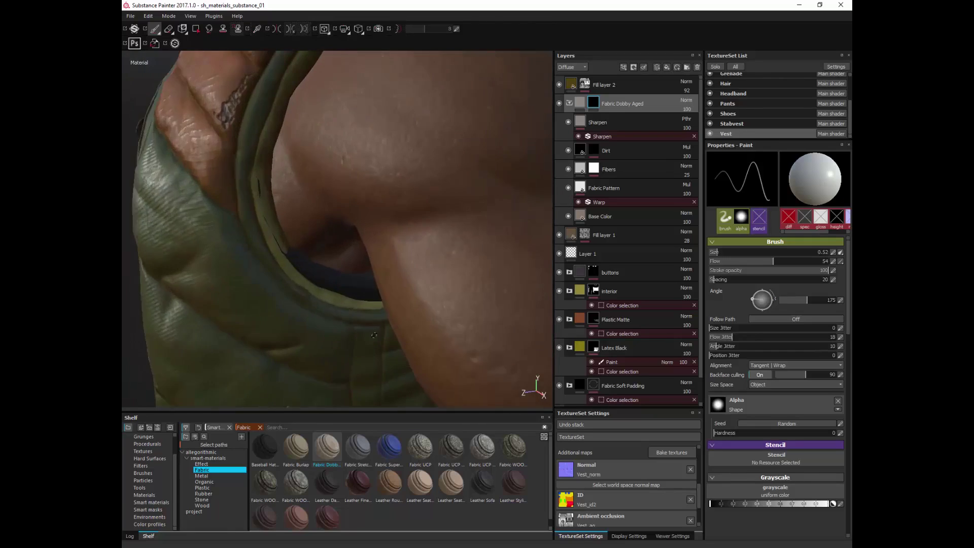
alt+middle_drag(365, 236, 372, 284)
key(b)
key(m)
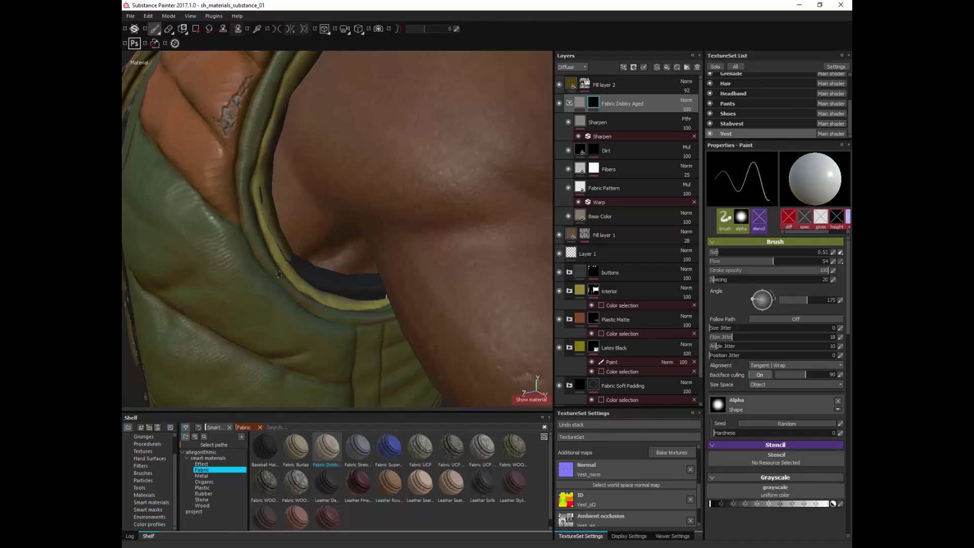
key(alt+q)
key(alt+q)
key(alt+q)
key(alt+q)
key(alt+q)
key(alt+q)
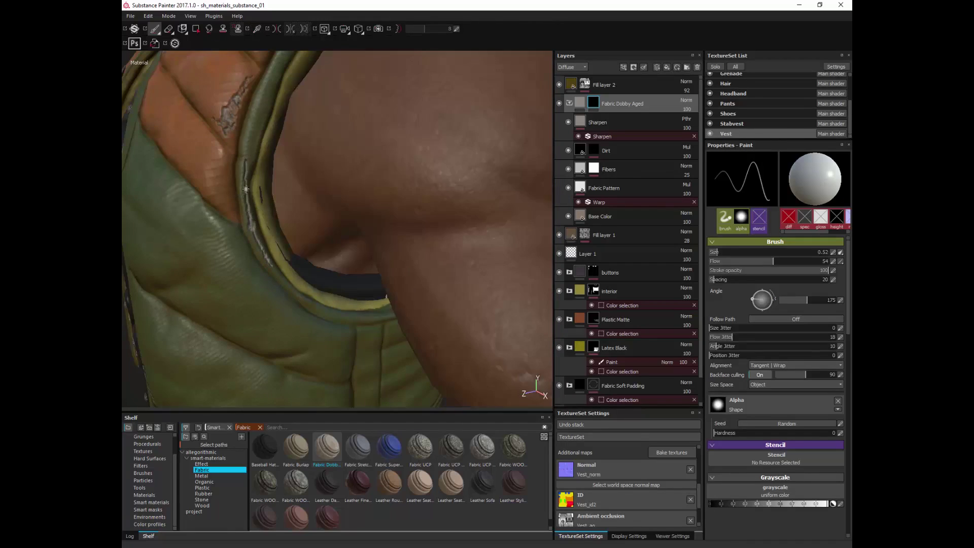
key(alt+q)
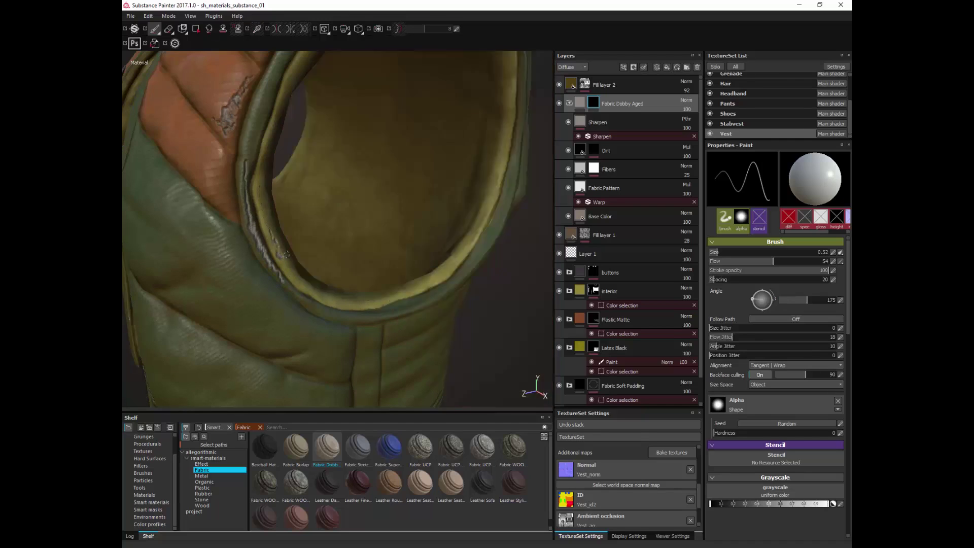
key(alt+q)
Step: Paint a branching worn patch on the vest's back beside the armhole, next to the raised lettering
alt+drag(249, 185, 241, 238)
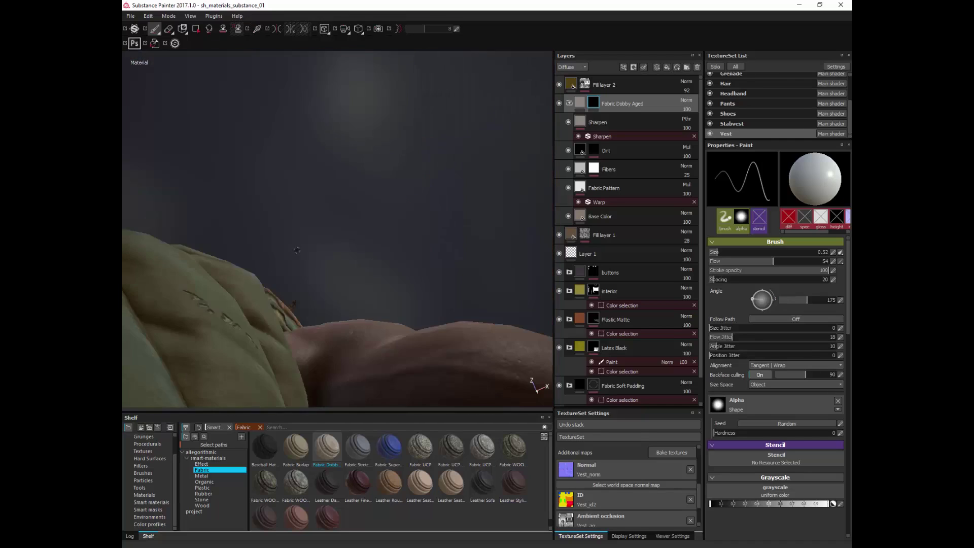
alt+right_drag(241, 239, 324, 300)
alt+drag(366, 310, 295, 350)
alt+right_drag(294, 350, 374, 287)
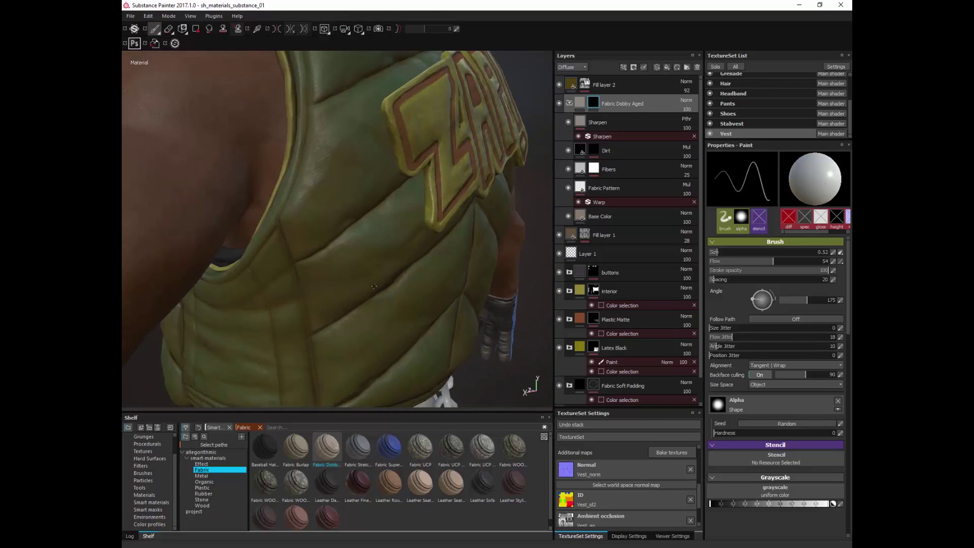
key(alt+q)
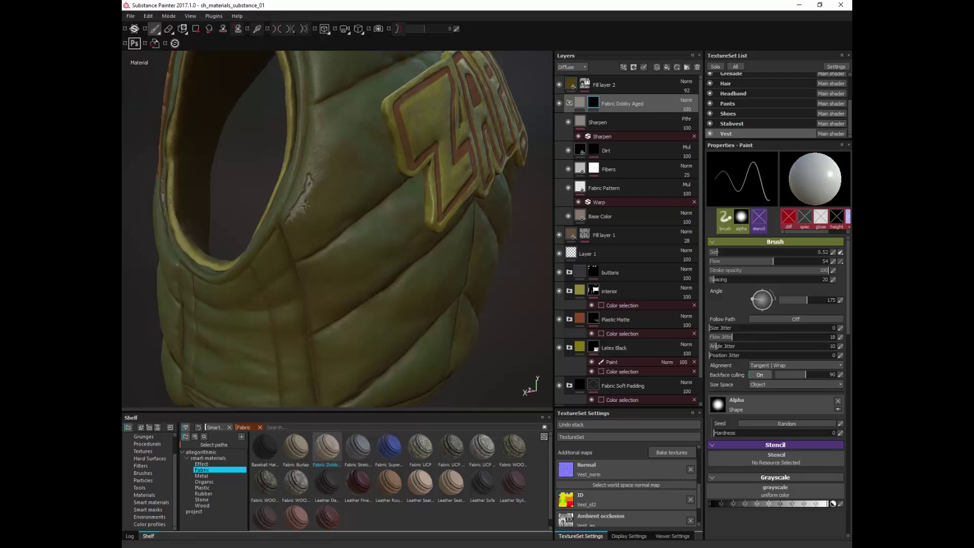
key(alt+q)
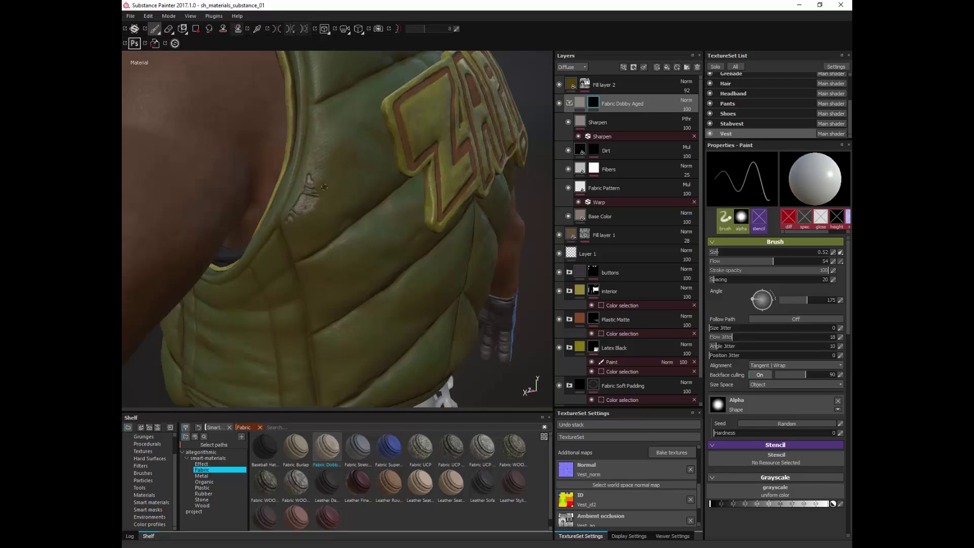
alt+drag(476, 113, 406, 172)
scroll(406, 172, up, 5)
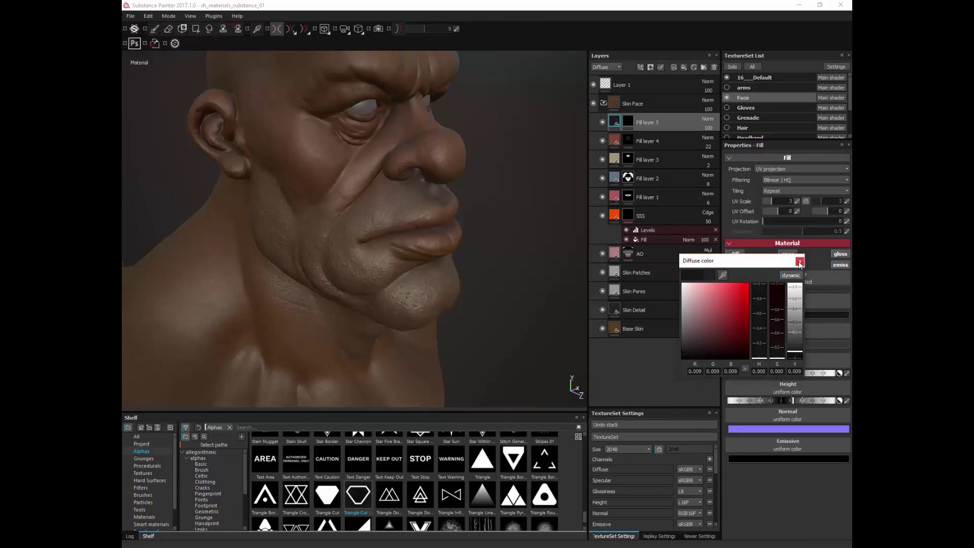
Step: Finish Fill layer 5's diffuse color at near-black (RGB 0.009) and activate its mask for symmetric painting with the Splash Spots alpha
click(799, 261)
alt+drag(474, 270, 465, 235)
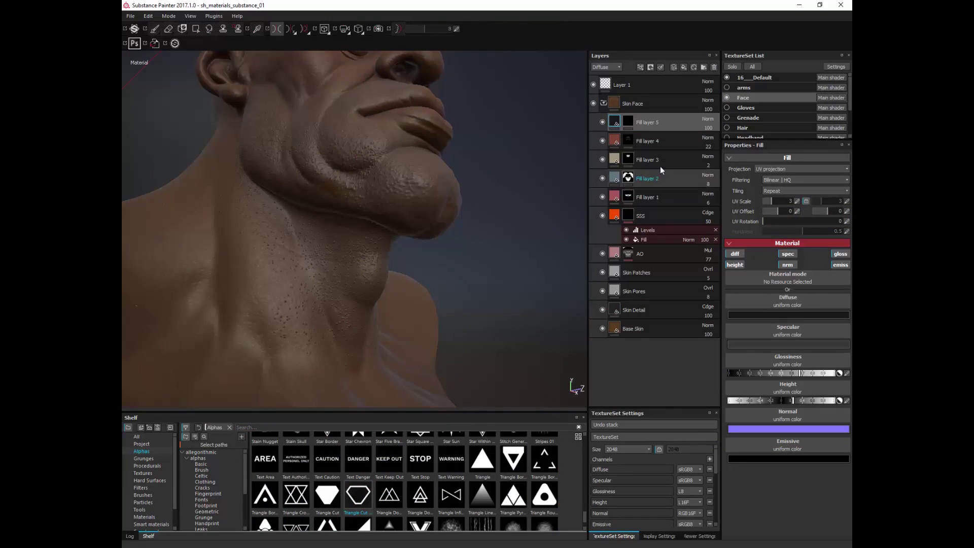
scroll(317, 366, up, 3)
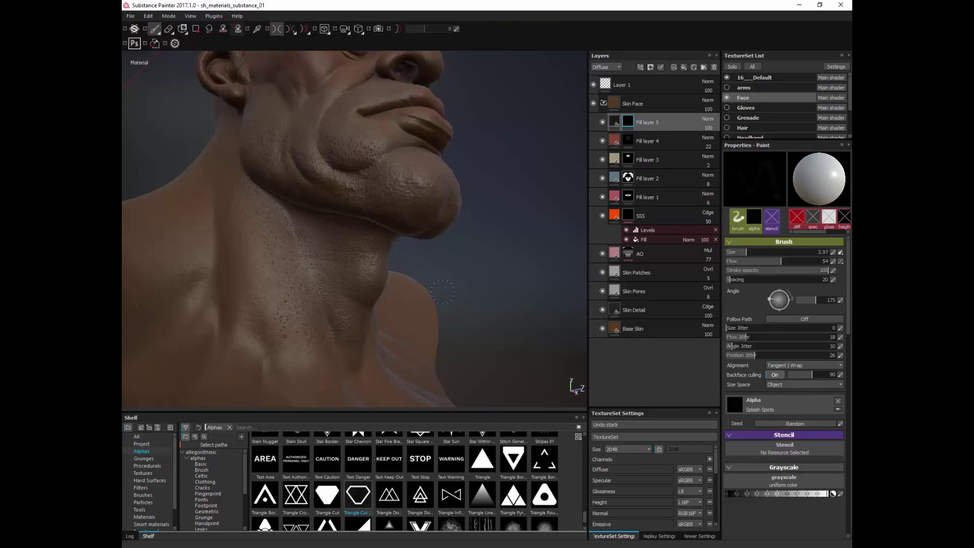
alt+drag(562, 251, 512, 203)
click(277, 29)
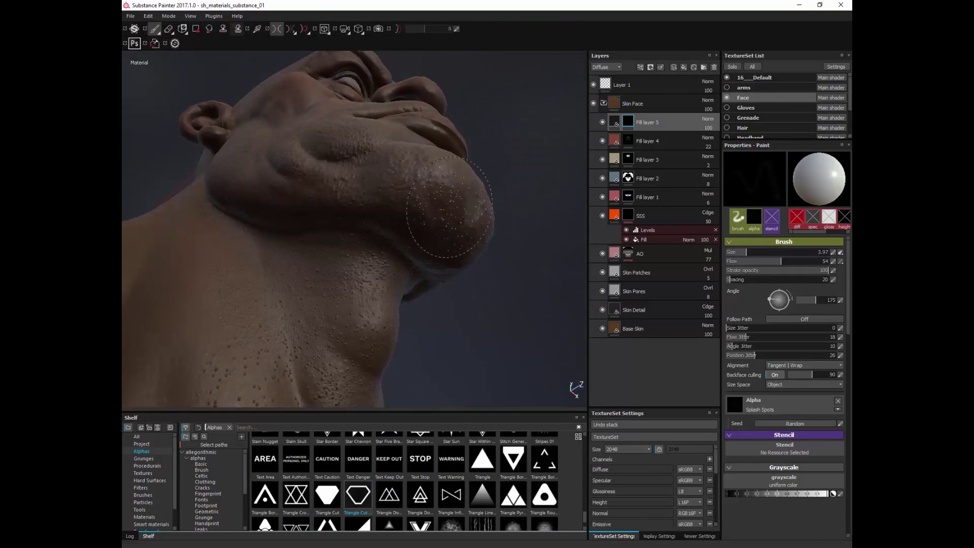
Step: Paint dotted stubble into Fill layer 5's mask on the chin, under the jaw and above the upper lip
alt+drag(435, 213, 471, 185)
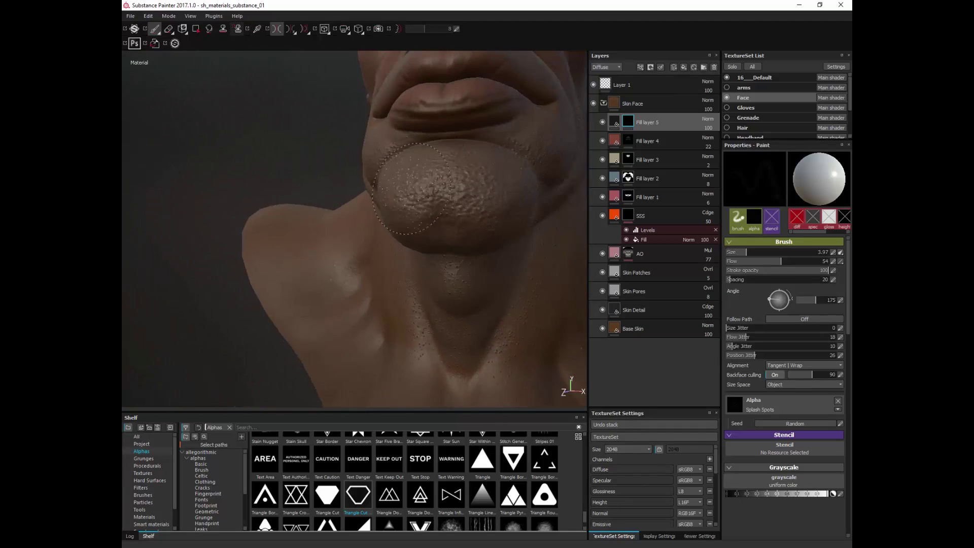
alt+drag(412, 189, 382, 279)
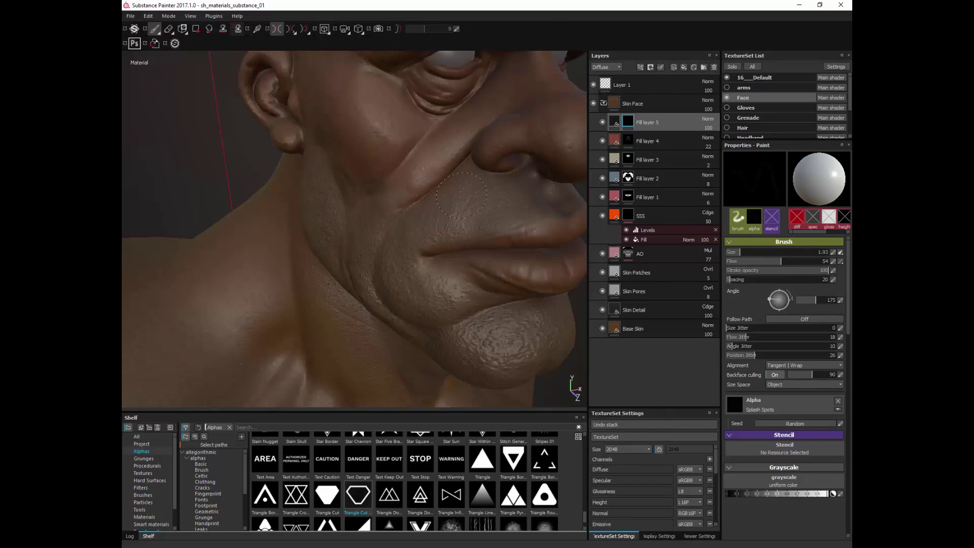
alt+drag(528, 157, 455, 144)
alt+right_drag(455, 144, 447, 107)
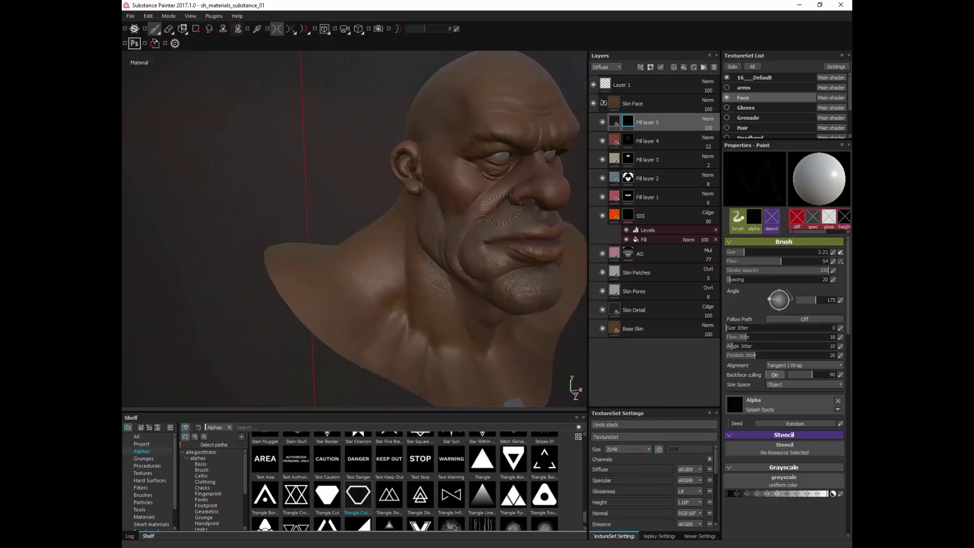
Step: Extend the stubble in Fill layer 5's mask across the lower cheeks and jaw with brush size 3.21
alt+drag(553, 193, 462, 203)
alt+right_drag(461, 203, 527, 254)
alt+drag(527, 254, 482, 264)
alt+right_drag(482, 264, 496, 380)
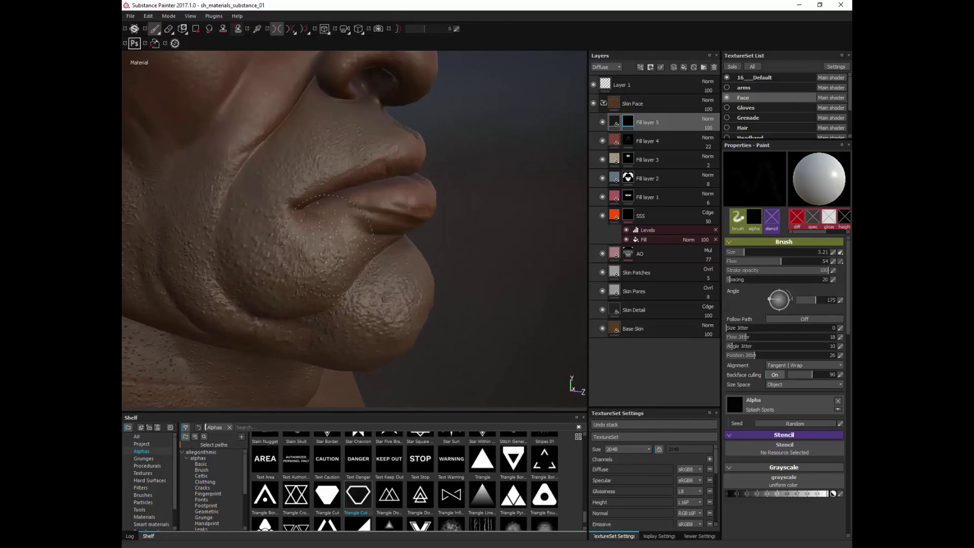
alt+drag(528, 304, 476, 300)
alt+right_drag(477, 299, 492, 193)
alt+drag(492, 224, 515, 241)
alt+right_drag(516, 242, 513, 274)
alt+drag(513, 218, 290, 350)
alt+drag(370, 310, 456, 229)
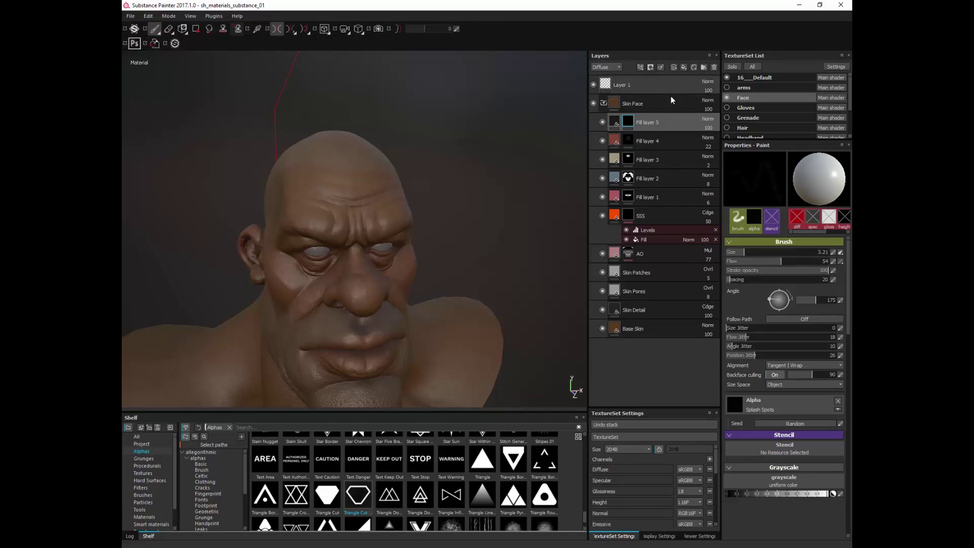
Step: Add a new fill layer above Fill layer 5 and give it a black mask
click(684, 67)
right_click(663, 122)
click(706, 137)
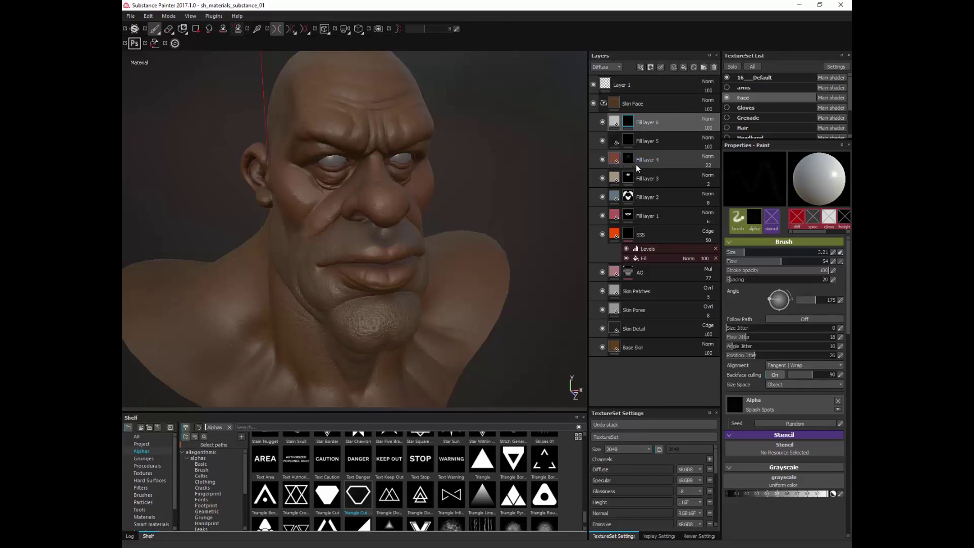
Step: Rename Fill layer 3 as skintone_yellow
click(653, 181)
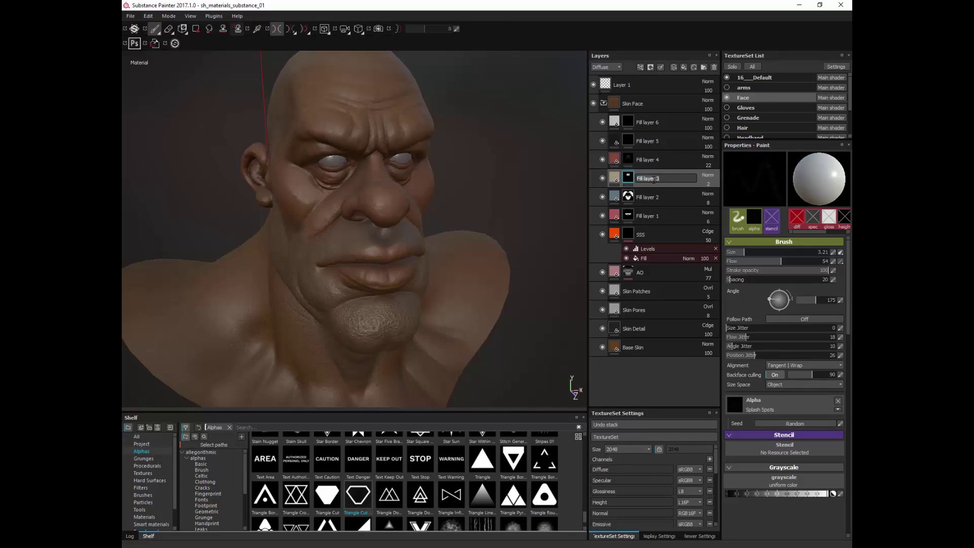
key(Return)
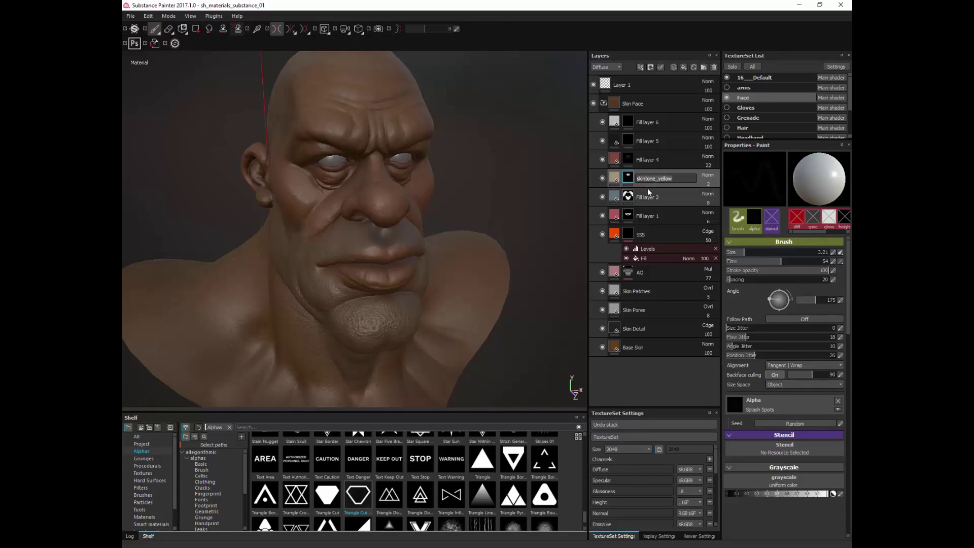
Step: Rename Fill layer 2 as skintone_blue, Fill layer 1 as skintone_red and Fill layer 4 as bloodvessel
double_click(648, 197)
text(skintone_blue)
key(Return)
double_click(655, 217)
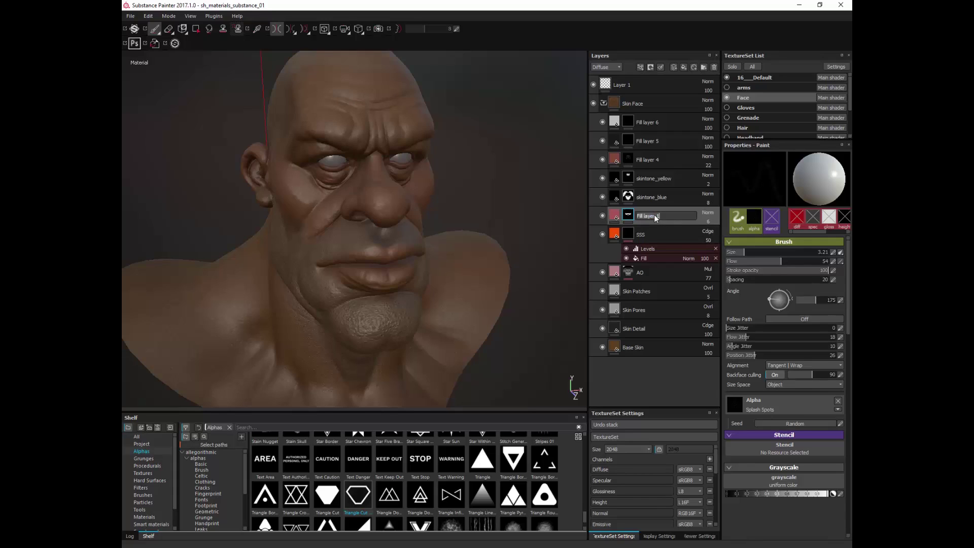
text(skintone_red)
key(Return)
double_click(654, 160)
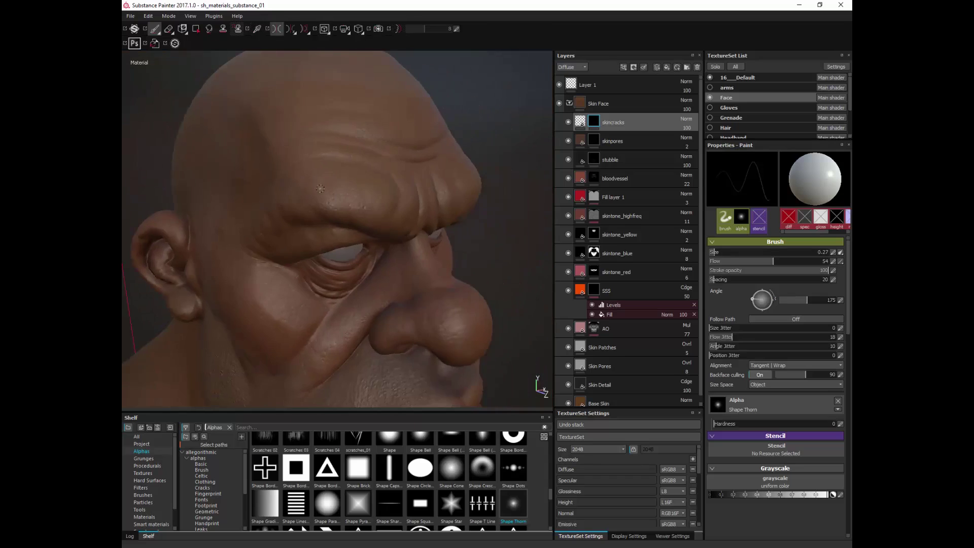
Step: Set the brush size to 0.1 for the skincracks mask and inspect the forehead and brow wrinkles
alt+drag(320, 189, 300, 246)
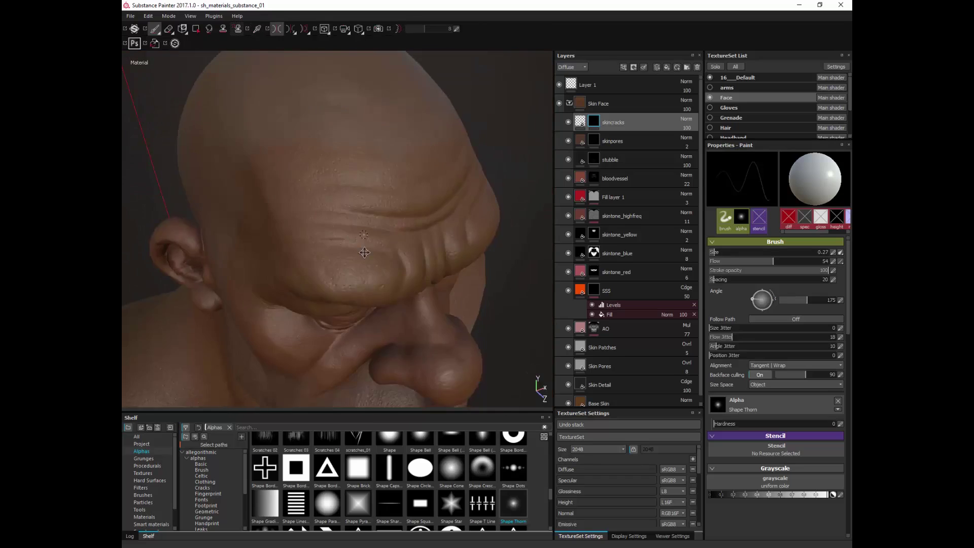
alt+right_drag(300, 247, 279, 302)
key(bracketleft)
alt+drag(295, 227, 217, 225)
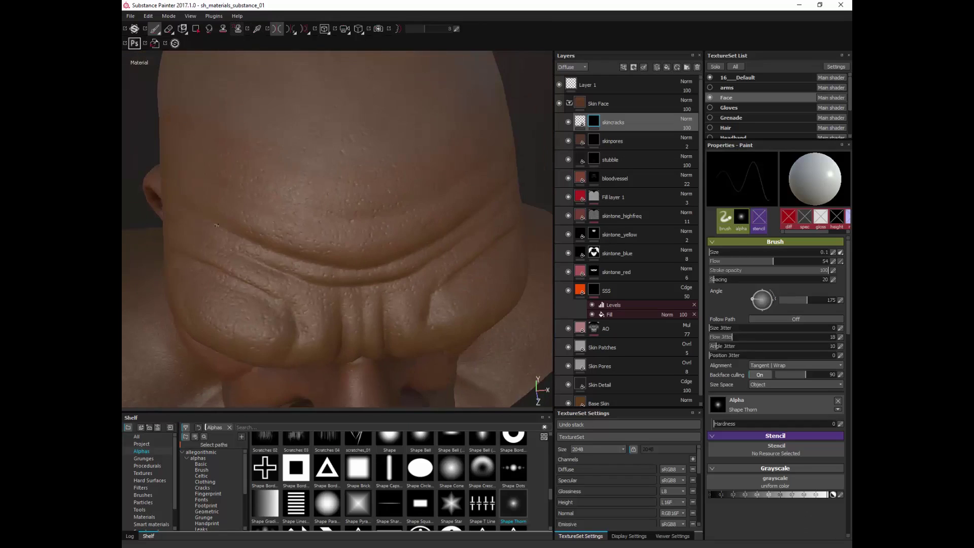
alt+drag(279, 209, 334, 292)
alt+drag(372, 230, 431, 84)
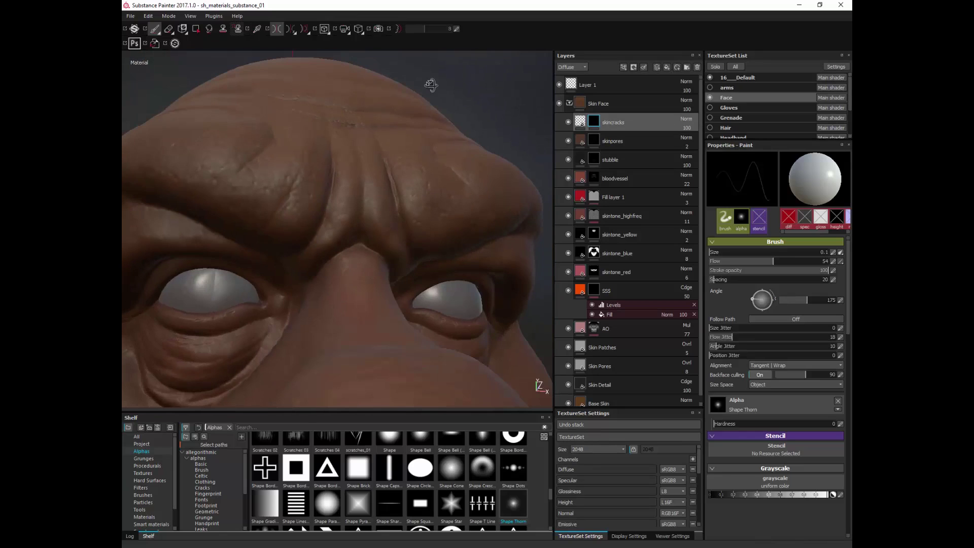
alt+right_drag(366, 203, 295, 137)
Step: Toggle the painting symmetry and inspect the skin detail around the lips, mouth corner and chin
click(276, 29)
alt+drag(324, 228, 335, 188)
alt+right_drag(304, 243, 355, 315)
alt+drag(355, 314, 374, 322)
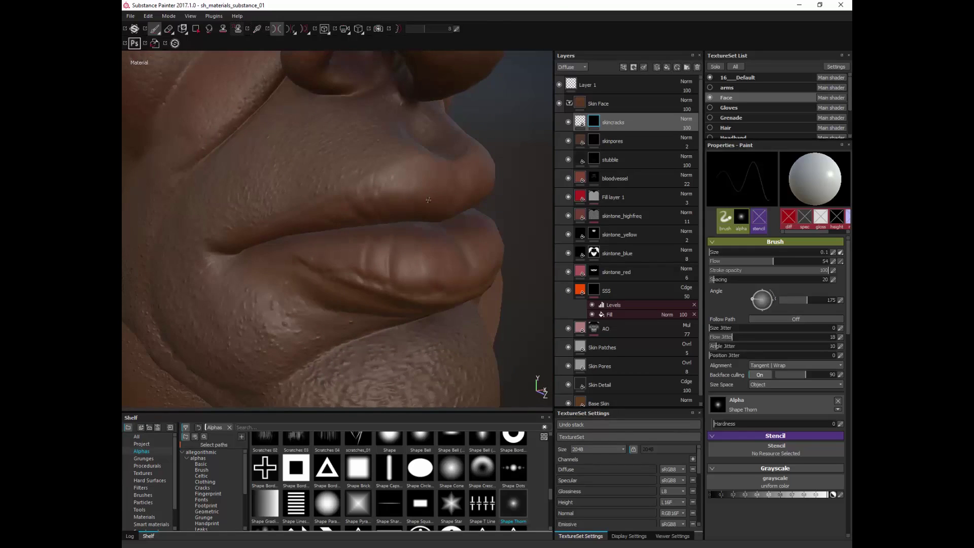
alt+drag(428, 200, 326, 240)
alt+drag(426, 225, 376, 215)
mouse_move(375, 215)
alt+right_down()
mouse_move(325, 178)
mouse_move(359, 220)
alt+right_up()
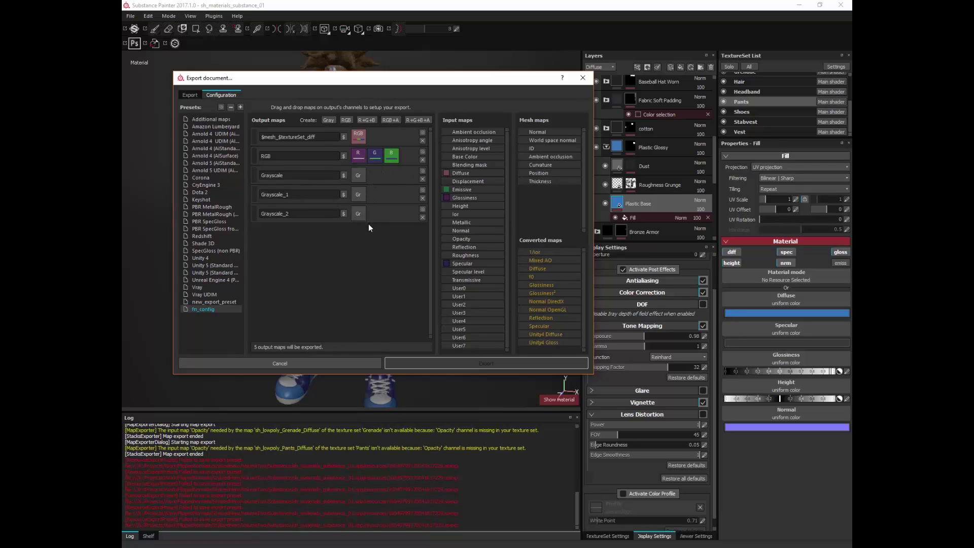
Step: Review the texture sets and their output maps for a targa export with the PBR SpecGloss config
click(189, 95)
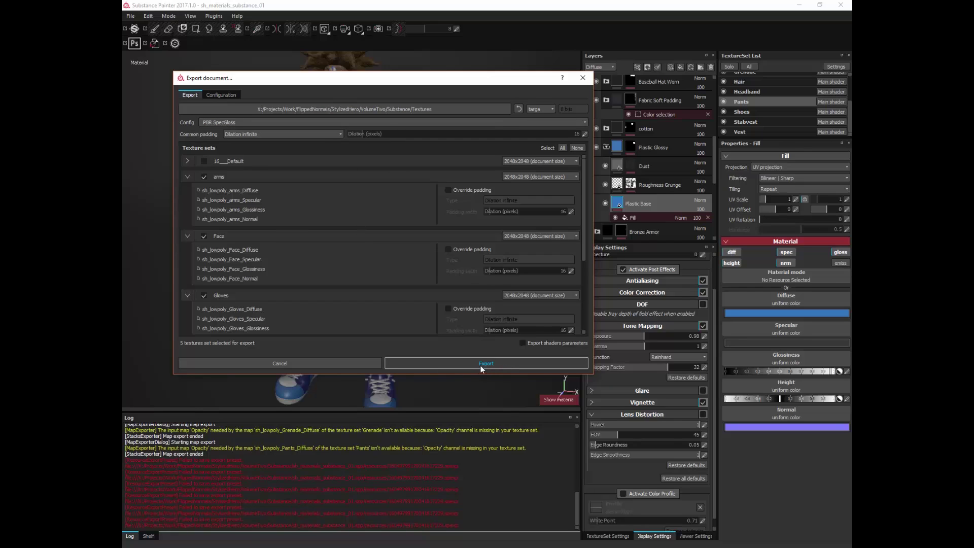
scroll(221, 306, down, 4)
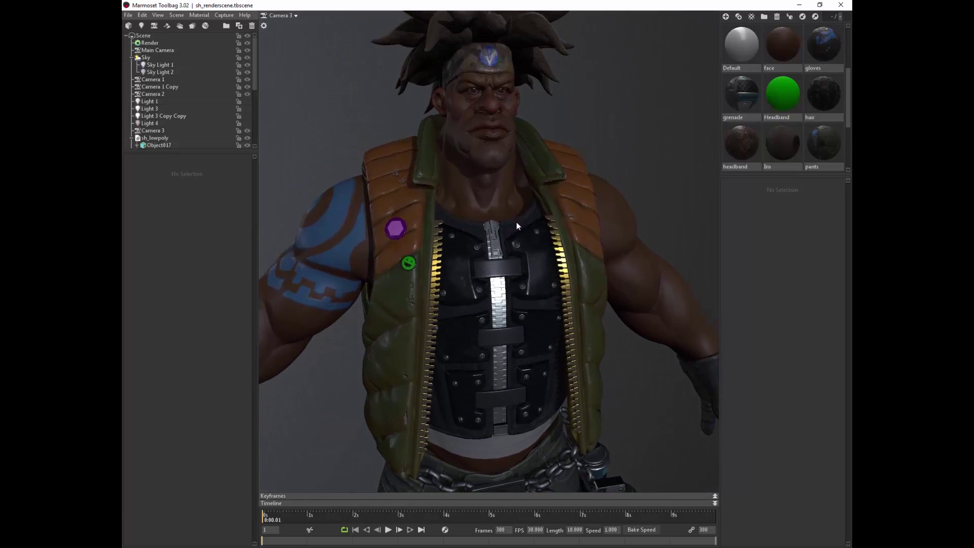
Step: Switch to Marmoset Toolbag and examine the textured character's head, vest and torso
alt+drag(519, 181, 593, 130)
alt+middle_drag(594, 129, 604, 207)
alt+drag(603, 207, 601, 167)
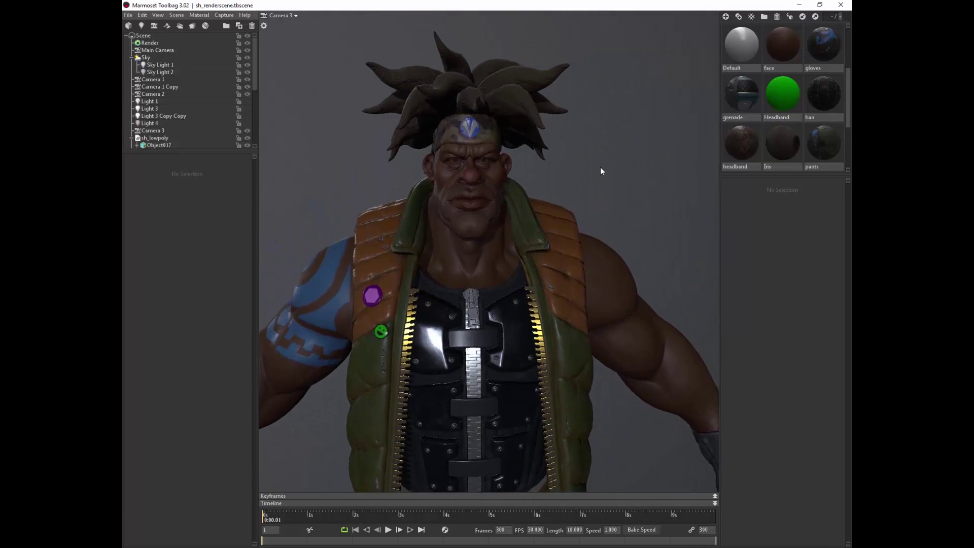
alt+middle_drag(601, 167, 550, 230)
Step: Open the grenade material's settings and examine the grenades, knee pad, gloves and vest from several angles
click(742, 95)
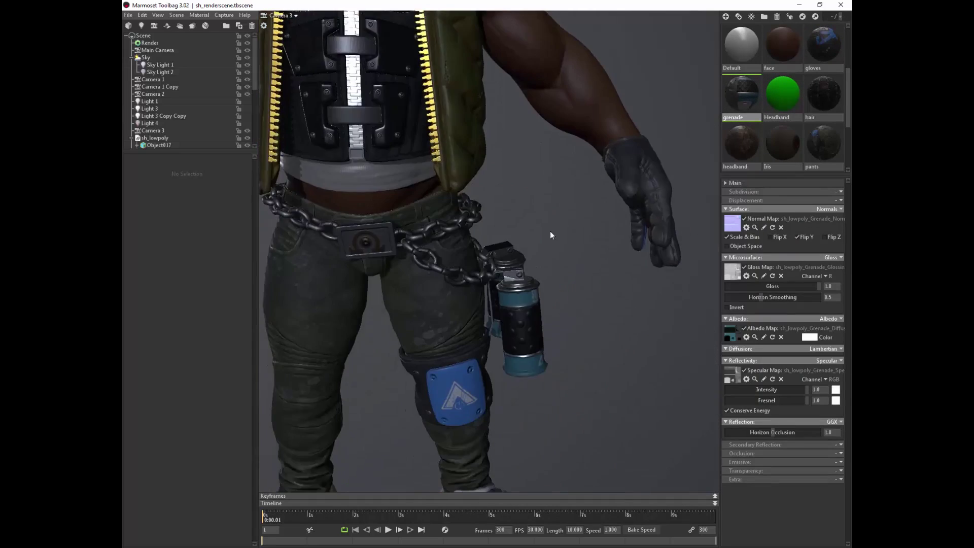
alt+drag(550, 230, 587, 294)
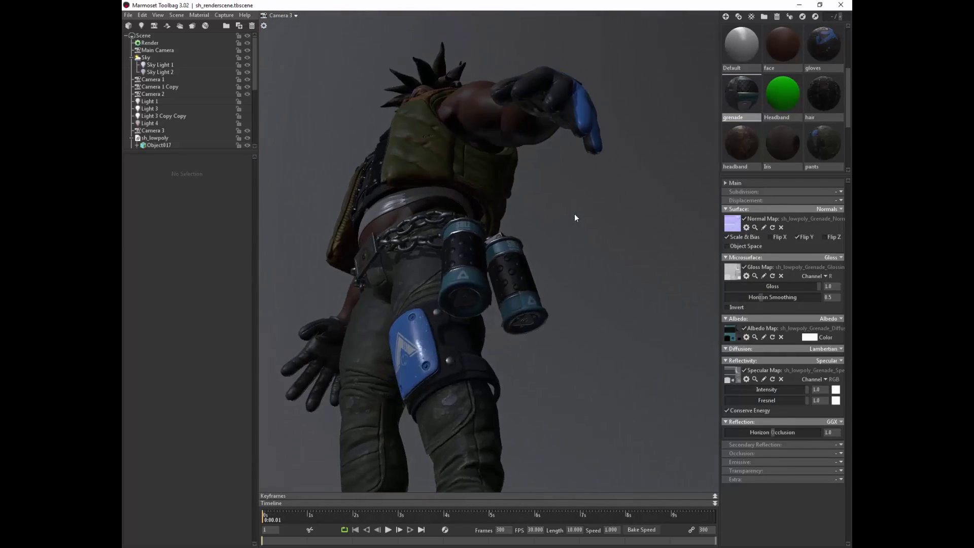
drag(575, 218, 610, 269)
right_drag(610, 269, 565, 225)
middle_drag(612, 198, 609, 265)
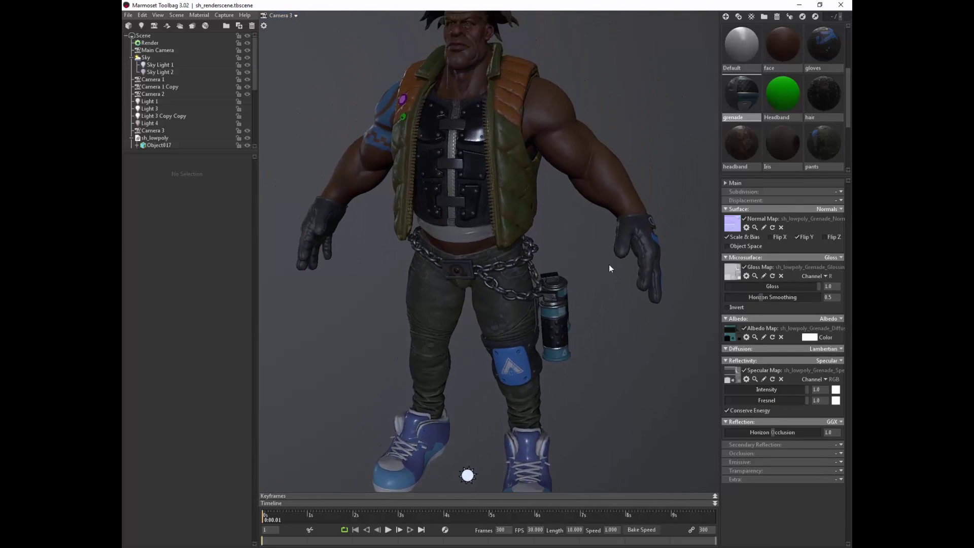
drag(609, 263, 504, 99)
scroll(497, 189, up, 5)
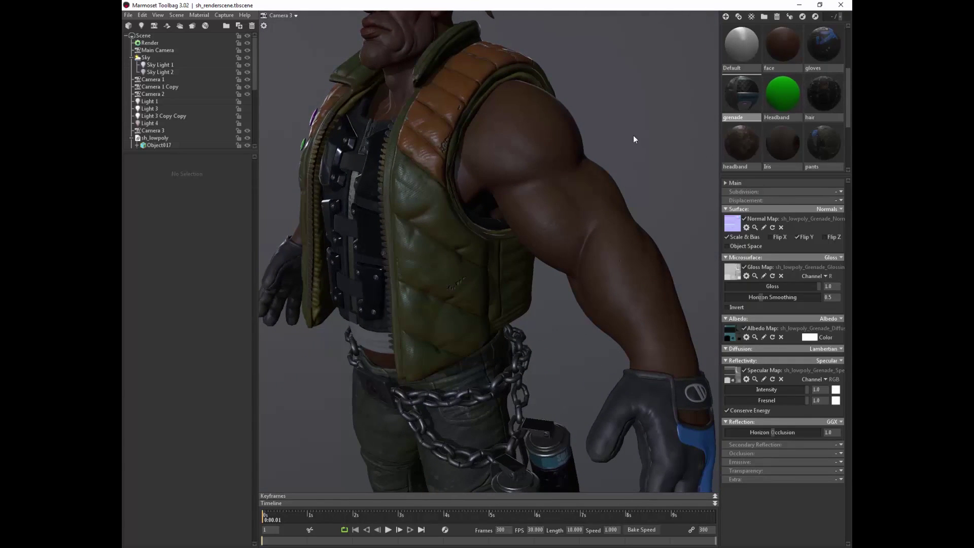
scroll(633, 139, down, 3)
Step: Open the face material's settings and examine the character's face, headband and collar from the front and side
click(783, 45)
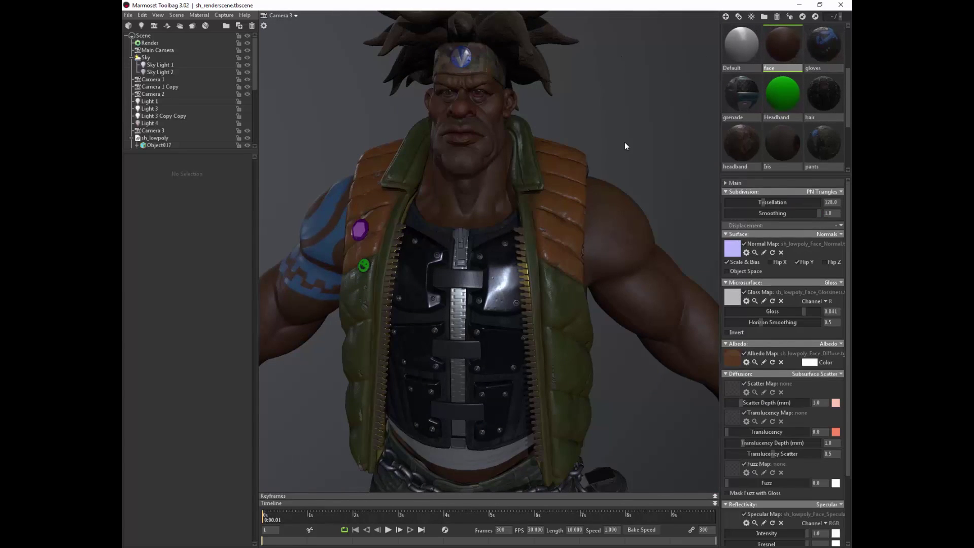
scroll(625, 146, up, 4)
scroll(784, 305, down, 2)
scroll(555, 185, down, 3)
middle_drag(554, 185, 583, 218)
drag(635, 149, 636, 136)
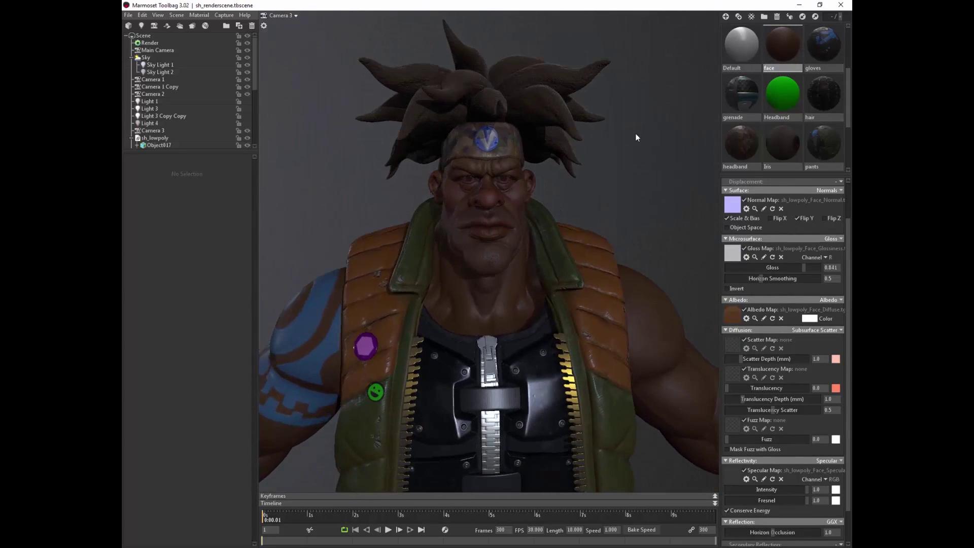
middle_drag(532, 249, 503, 213)
scroll(502, 214, up, 2)
drag(502, 213, 583, 228)
scroll(584, 228, up, 3)
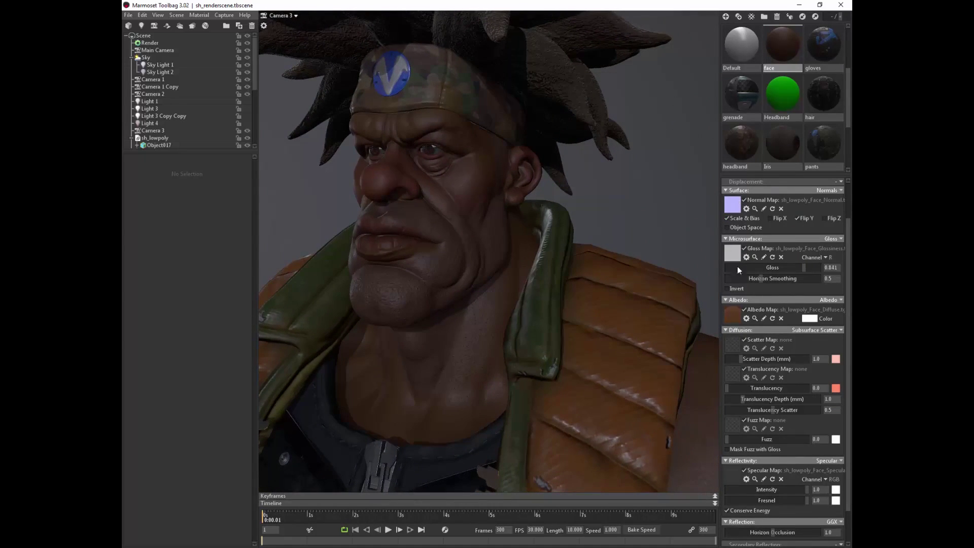
Step: Set the face material's fuzz to 0.102
scroll(811, 345, down, 1)
scroll(753, 346, down, 1)
drag(728, 401, 735, 402)
scroll(632, 324, down, 1)
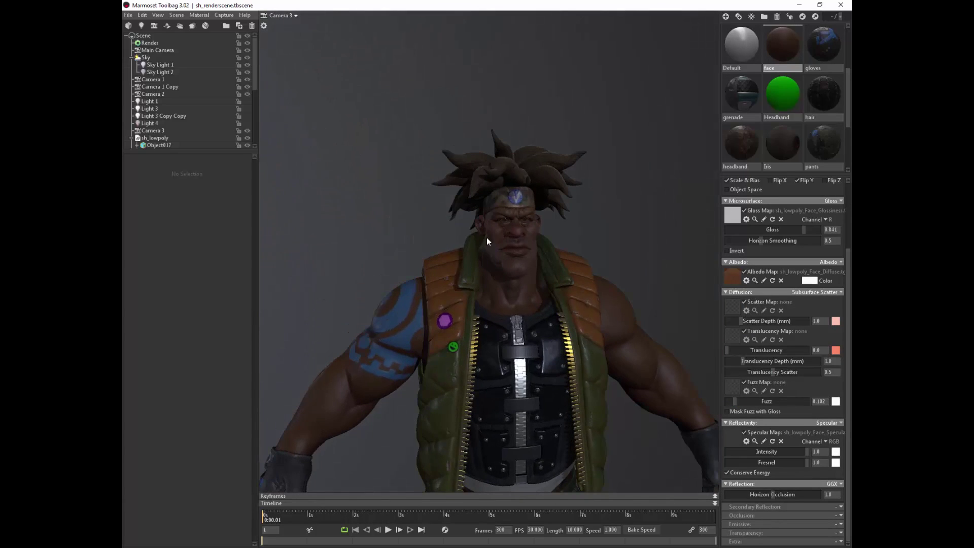
Step: Set the face material's subsurface scatter depth to 25.02 mm while checking the skin on the head
drag(486, 238, 619, 248)
scroll(598, 248, up, 5)
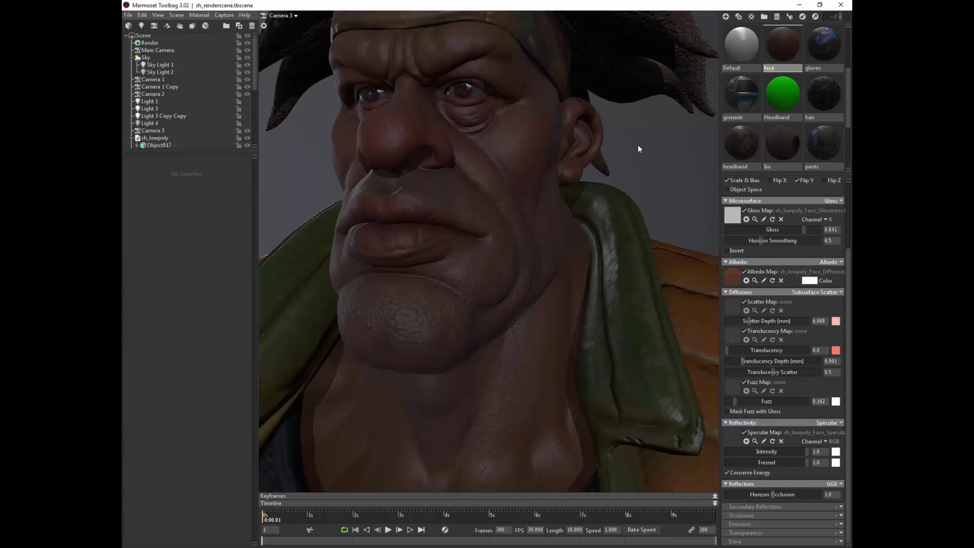
drag(638, 145, 590, 352)
drag(742, 321, 776, 321)
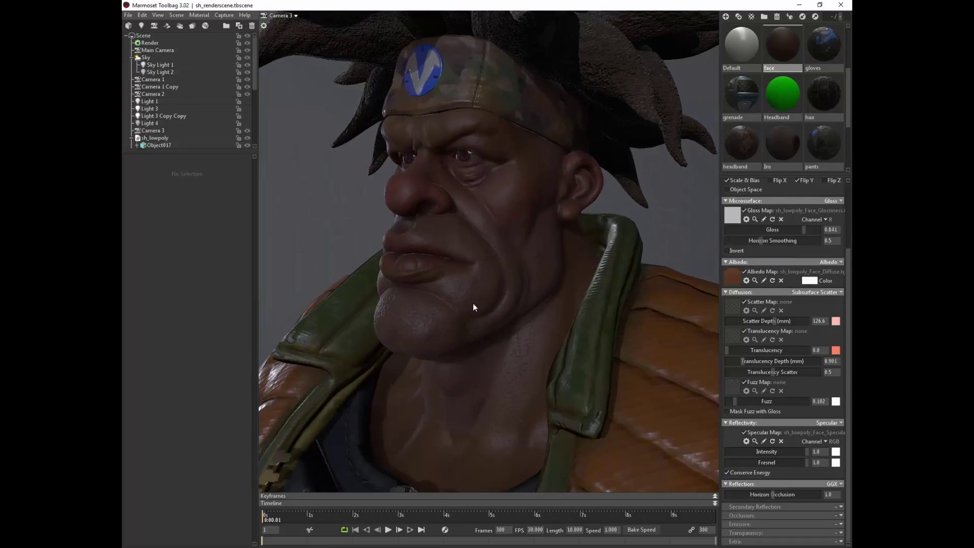
drag(776, 321, 759, 322)
Step: Select the outer001 eye mesh and open the Cornea material's settings to examine its gloss and transparency
scroll(571, 238, up, 5)
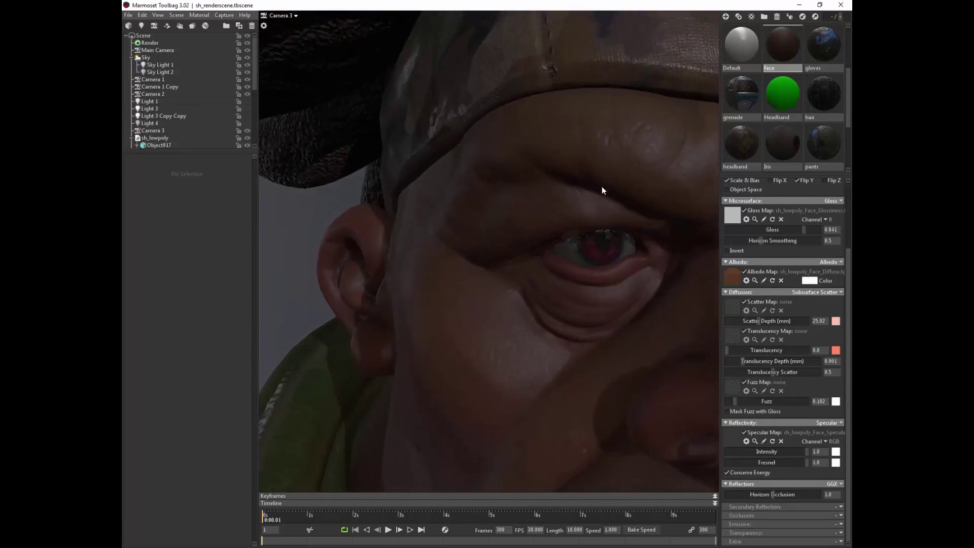
click(570, 249)
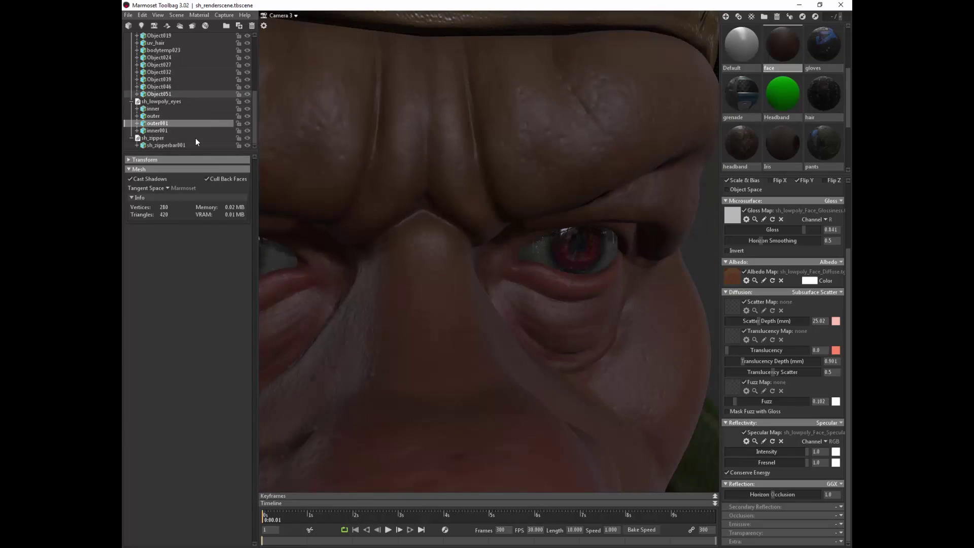
scroll(195, 138, up, 2)
scroll(197, 130, down, 2)
scroll(198, 129, up, 2)
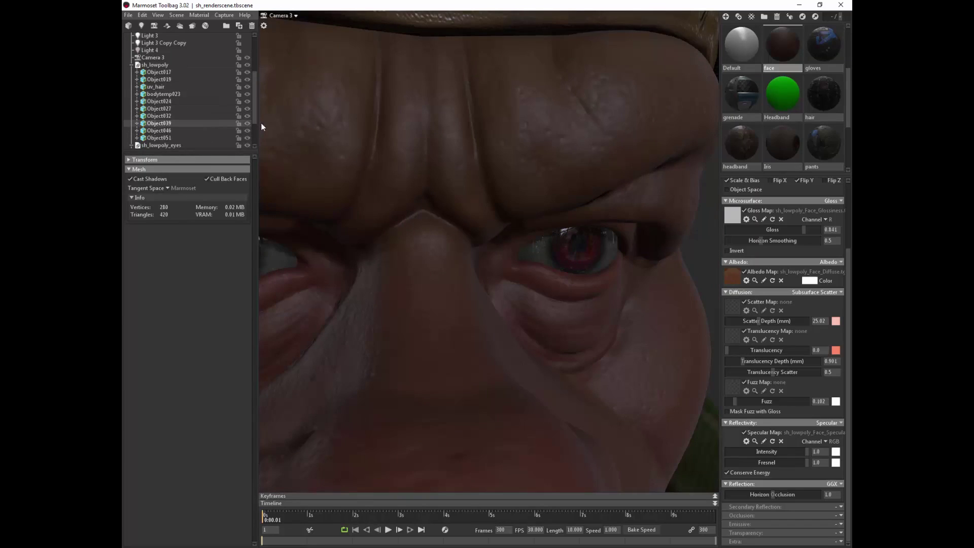
click(585, 245)
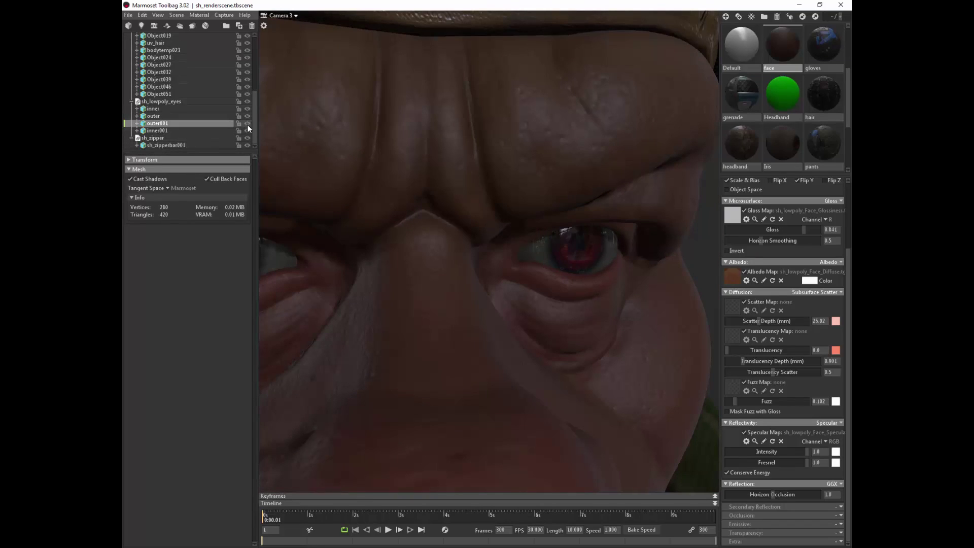
scroll(805, 129, up, 2)
click(823, 59)
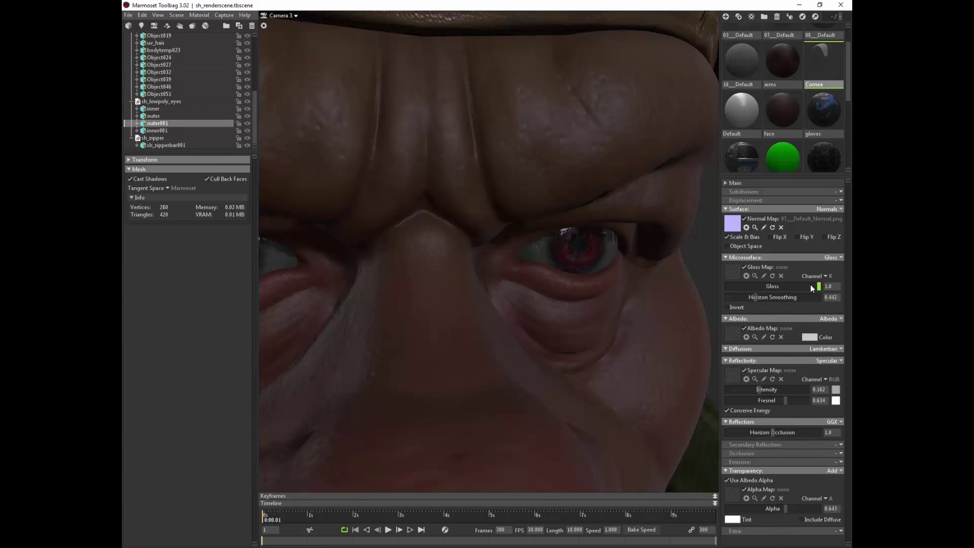
drag(654, 292, 578, 157)
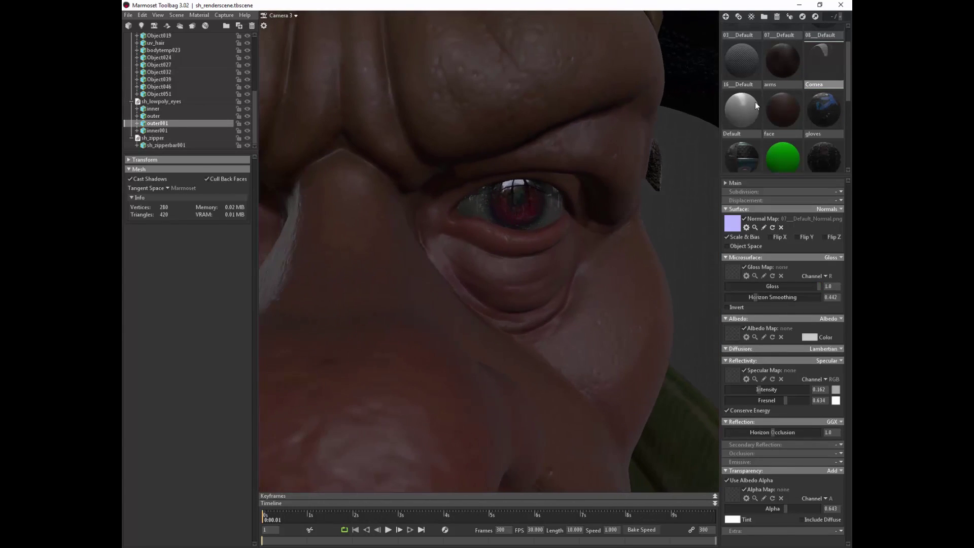
Step: Hide the outer001 eye mesh and select the inner001 eye mesh beneath it
click(247, 123)
drag(619, 208, 553, 211)
click(459, 221)
Step: Open the iris material's settings and examine the inner eye close up
scroll(474, 264, down, 2)
scroll(775, 142, down, 3)
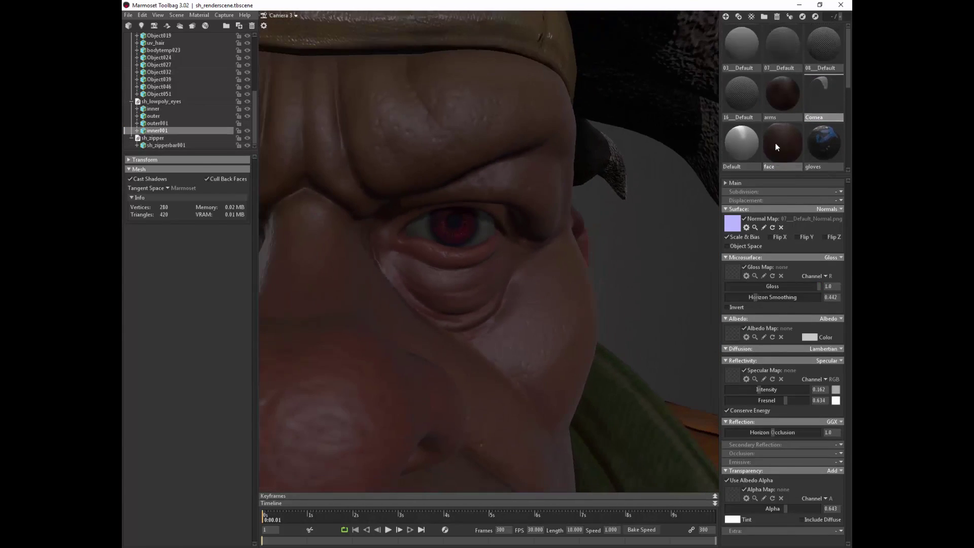
click(789, 67)
drag(619, 268, 505, 238)
scroll(487, 213, up, 4)
middle_drag(365, 197, 477, 191)
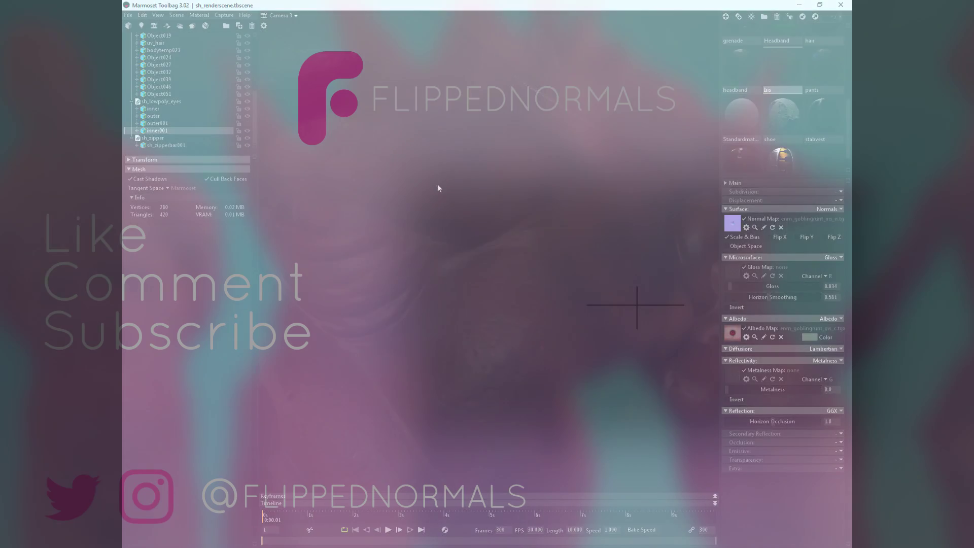